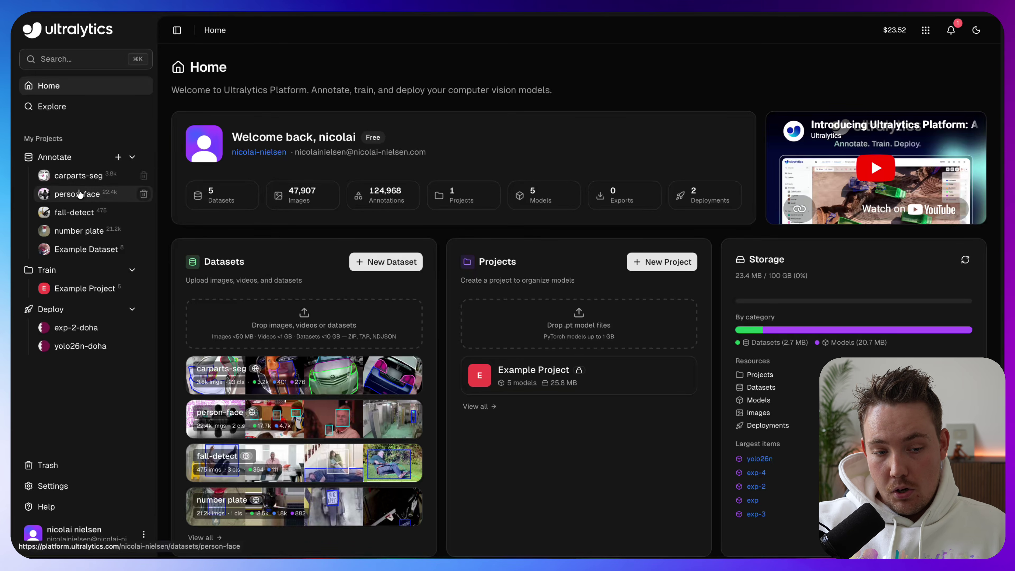
- Open the carparts-seg dataset and browse its annotated images
{"action": "left_click", "coordinate": [79, 176]}
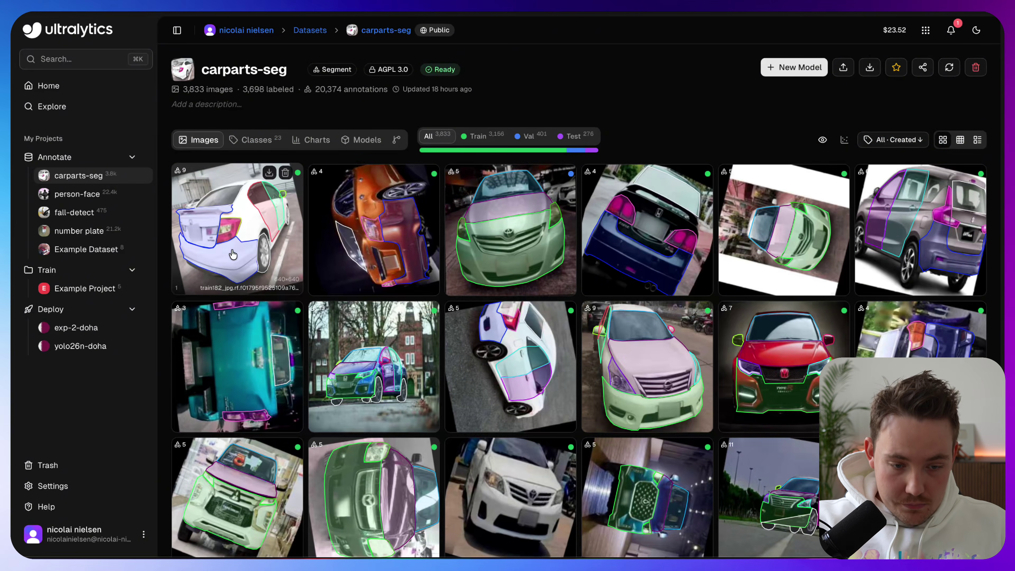
{"action": "scroll", "coordinate": [582, 300], "scroll_direction": "down", "scroll_amount": 1}
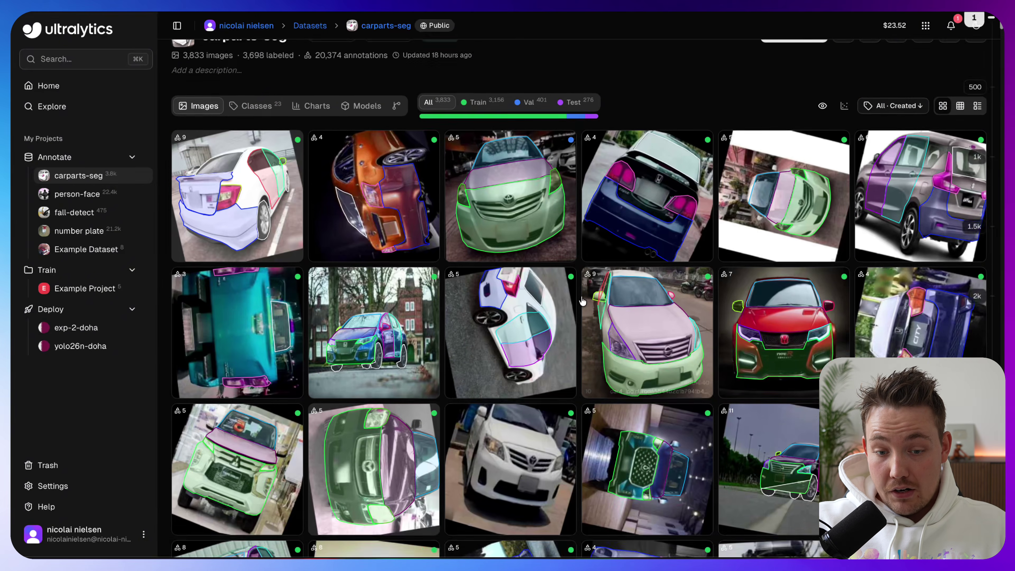
{"action": "scroll", "coordinate": [582, 300], "scroll_direction": "up", "scroll_amount": 1}
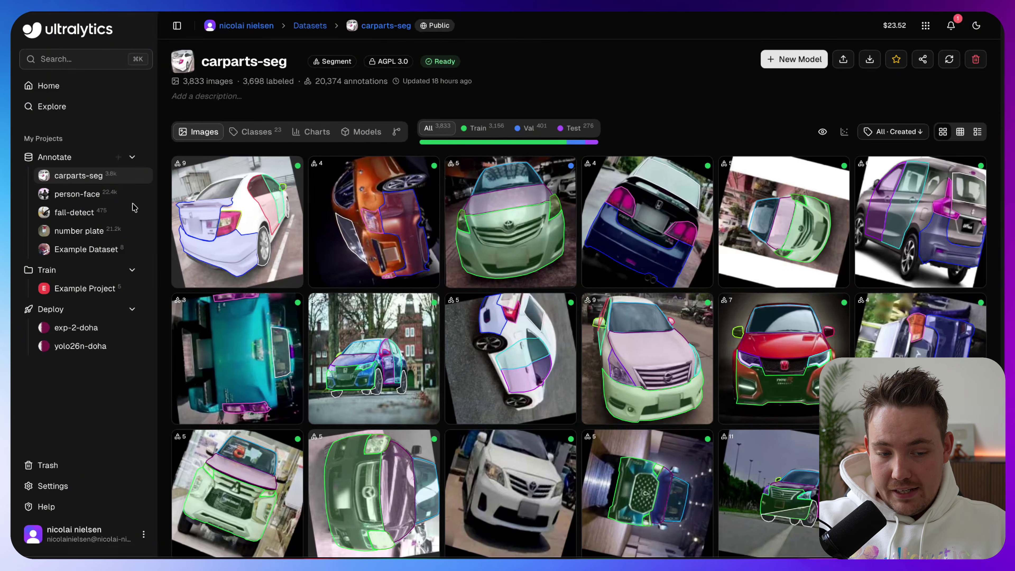
{"action": "scroll", "coordinate": [541, 236], "scroll_direction": "down", "scroll_amount": 1}
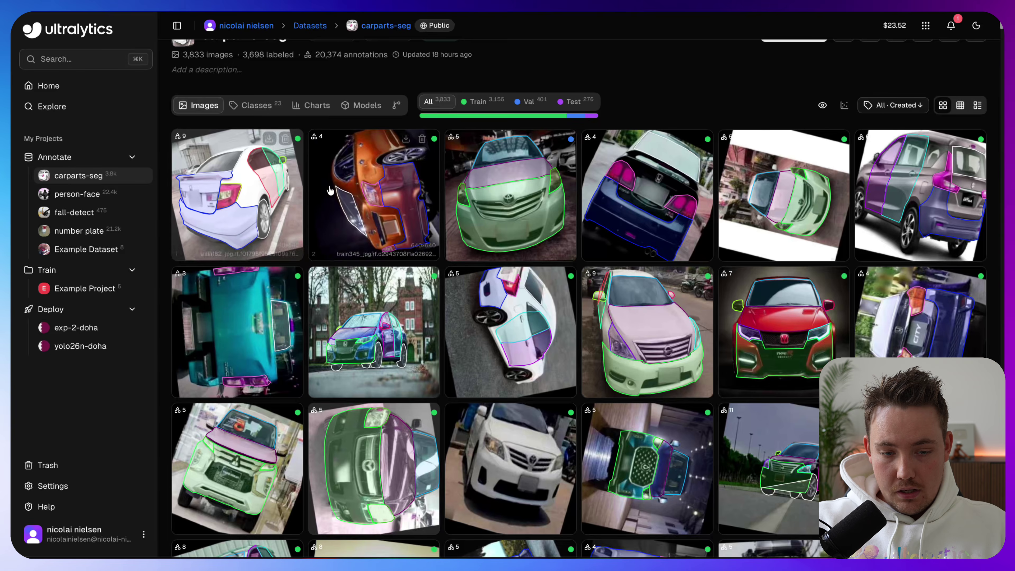
{"action": "scroll", "coordinate": [378, 279], "scroll_direction": "down", "scroll_amount": 3}
{"action": "scroll", "coordinate": [379, 279], "scroll_direction": "down", "scroll_amount": 2}
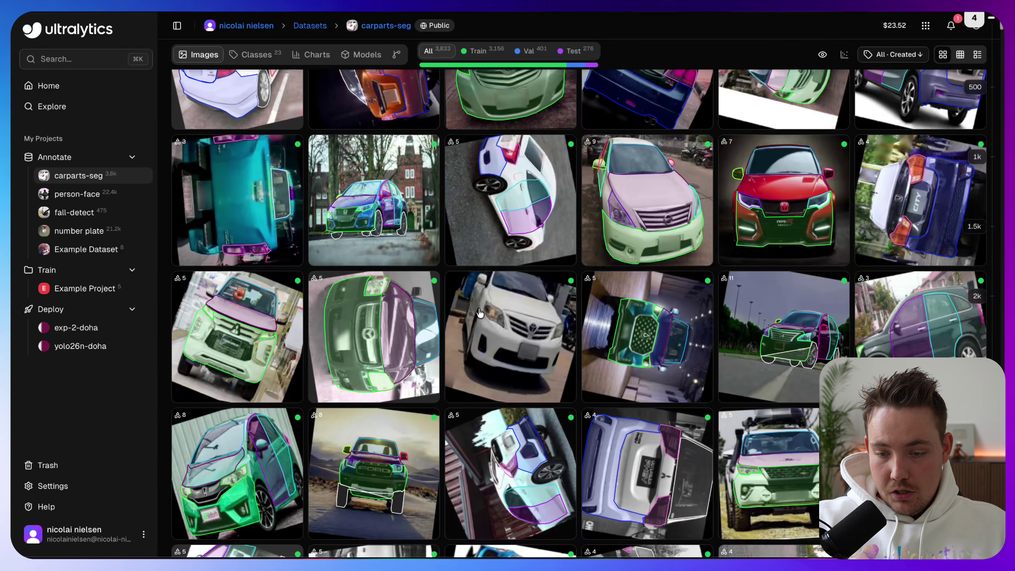
{"action": "scroll", "coordinate": [561, 347], "scroll_direction": "down", "scroll_amount": 15}
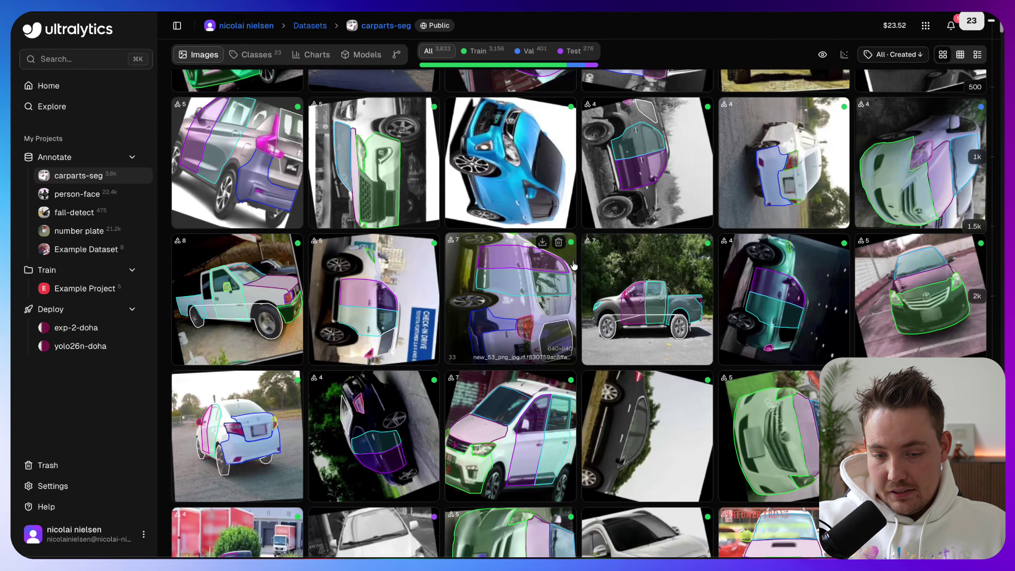
{"action": "scroll", "coordinate": [573, 265], "scroll_direction": "up", "scroll_amount": 10}
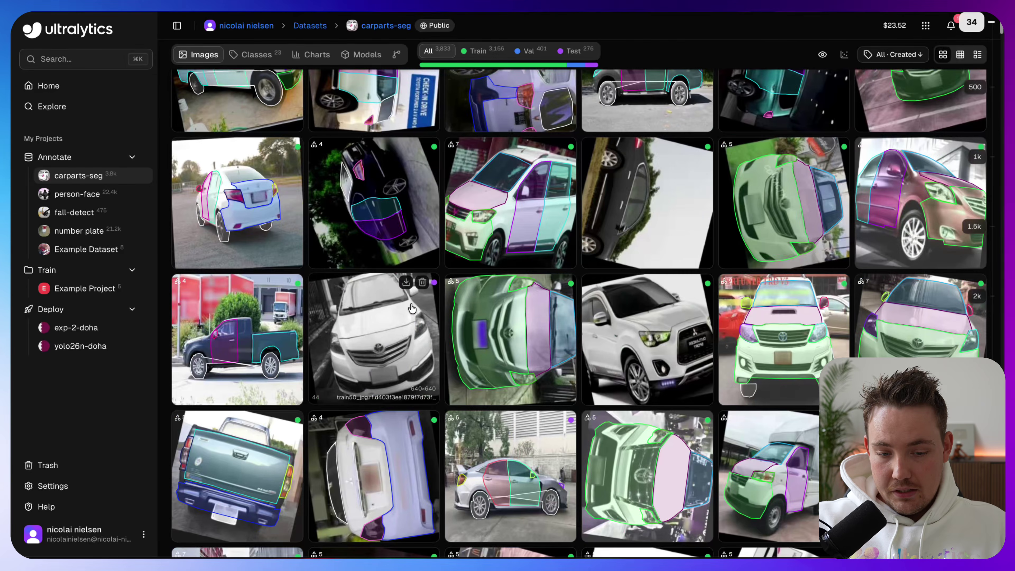
- View the unlabeled black-and-white Toyota image, close it, and open the dark rotated car image train352 in the annotation editor
{"action": "left_click", "coordinate": [408, 314]}
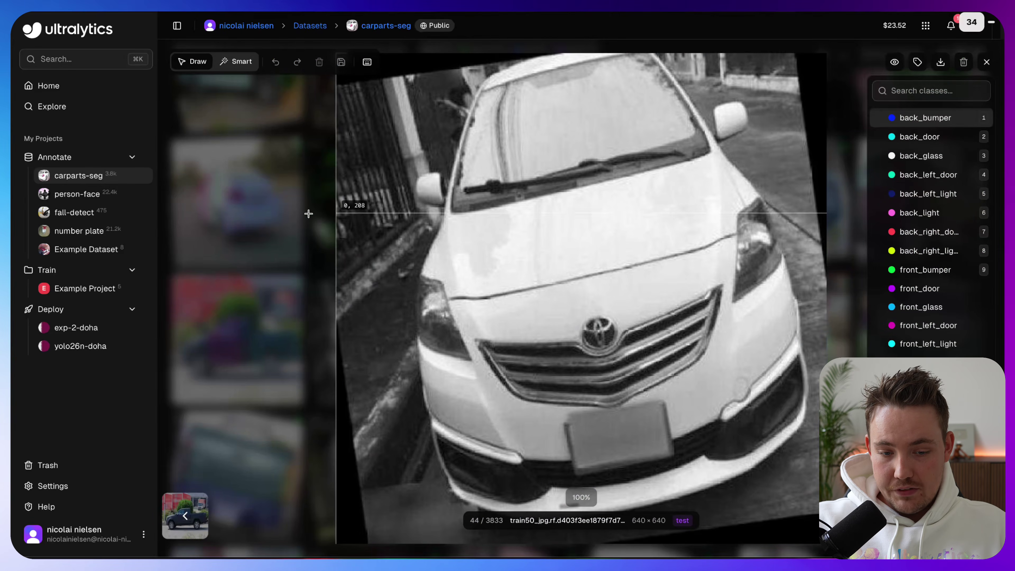
{"action": "left_click", "coordinate": [291, 226]}
{"action": "left_click", "coordinate": [368, 203]}
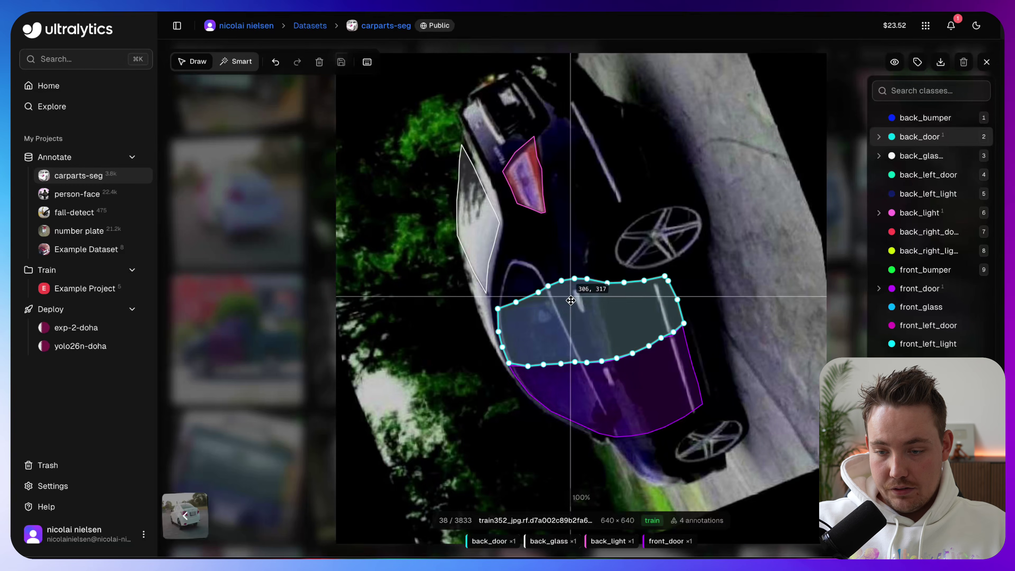
- Adjust the outline of the front_door polygon, save the annotation, and close the image editor
{"action": "left_click", "coordinate": [651, 396]}
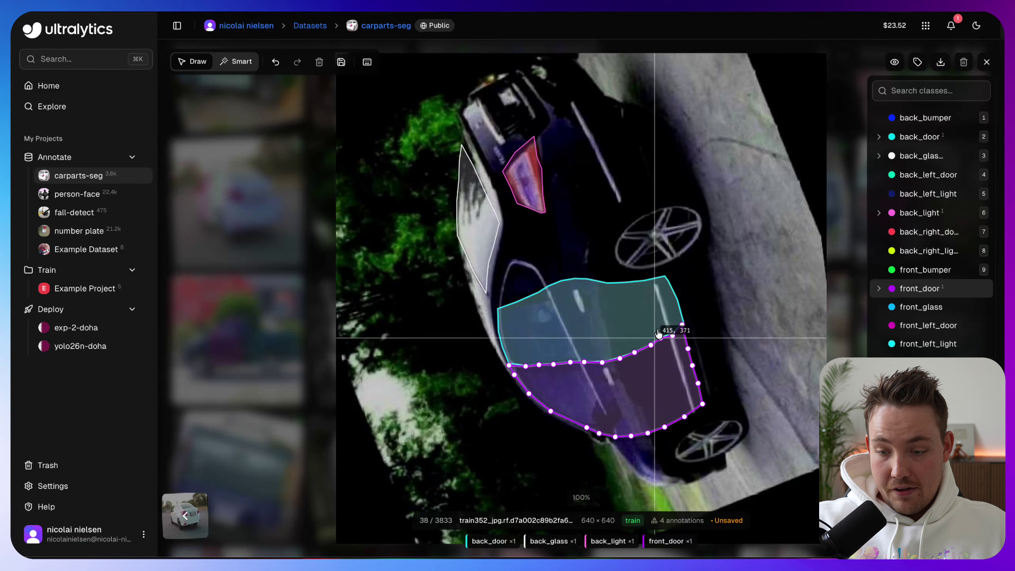
{"action": "left_click", "coordinate": [341, 61]}
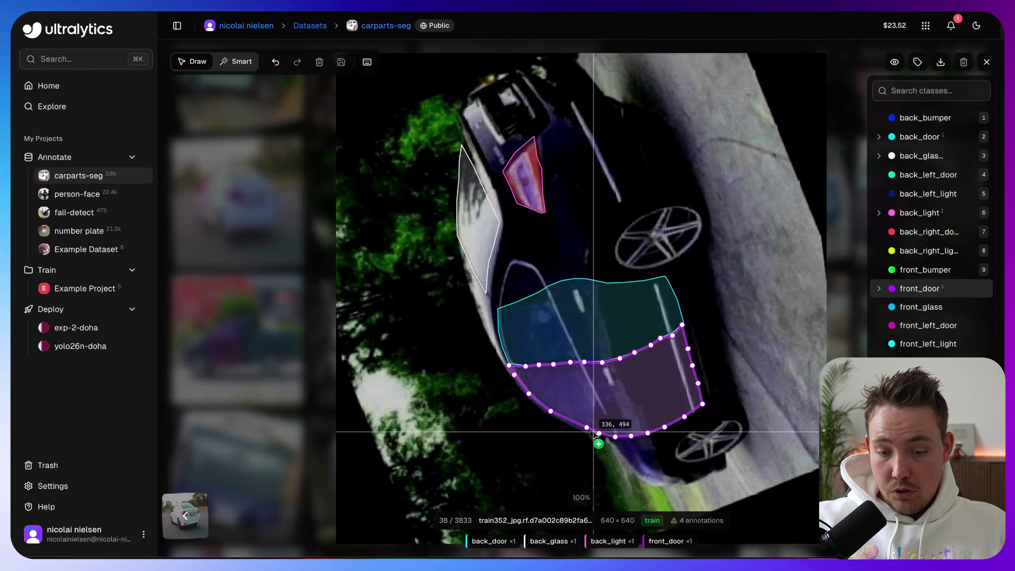
{"action": "left_click_drag", "start_coordinate": [587, 426], "coordinate": [576, 425]}
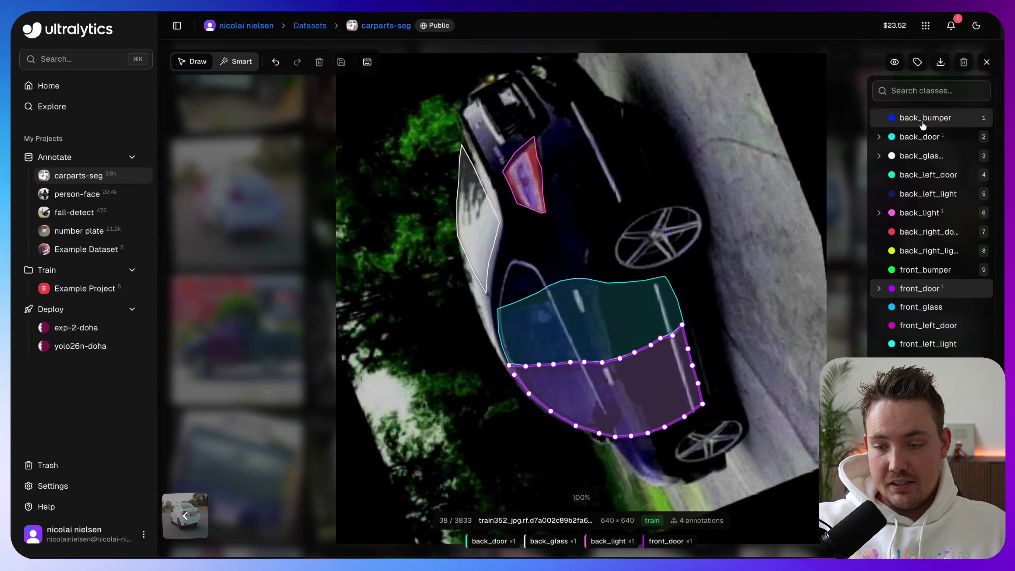
{"action": "left_click", "coordinate": [987, 62]}
- Examine the dataset's class distribution chart and the table of classes with their annotation counts
{"action": "scroll", "coordinate": [553, 253], "scroll_direction": "up", "scroll_amount": 10}
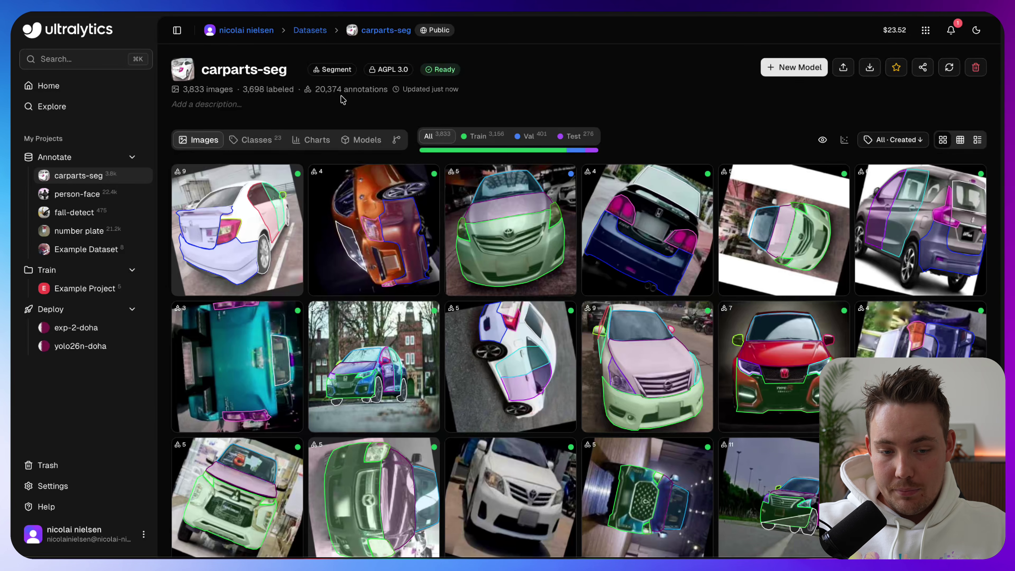
{"action": "left_click", "coordinate": [255, 139]}
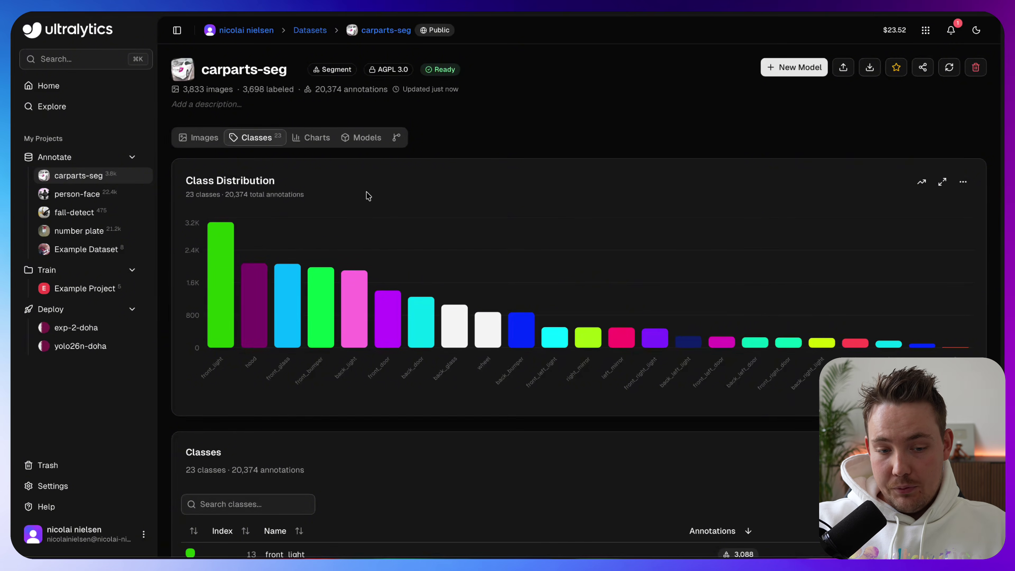
{"action": "scroll", "coordinate": [340, 317], "scroll_direction": "down", "scroll_amount": 10}
{"action": "scroll", "coordinate": [446, 367], "scroll_direction": "up", "scroll_amount": 2}
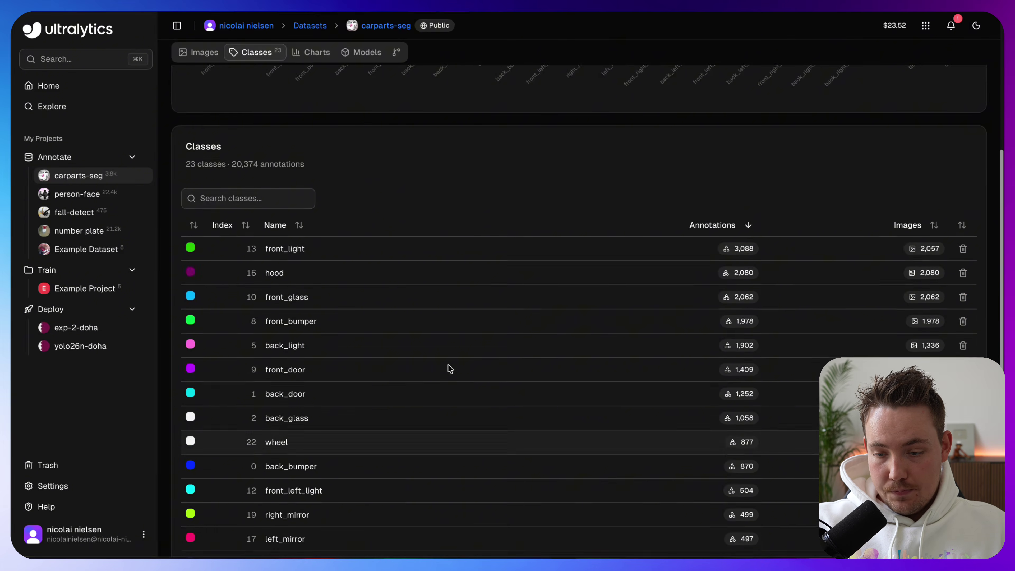
{"action": "scroll", "coordinate": [743, 307], "scroll_direction": "up", "scroll_amount": 6}
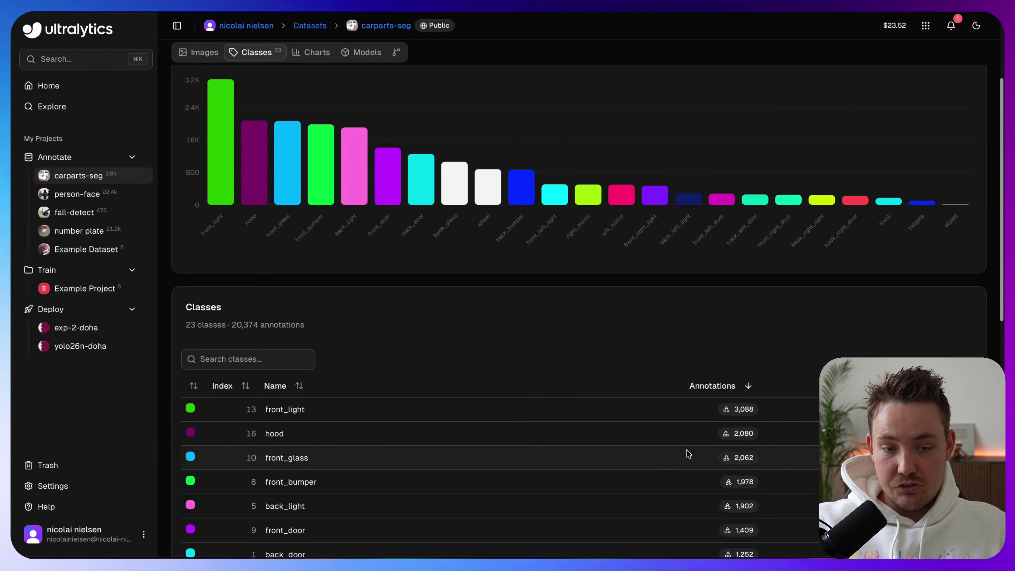
- Examine the dataset's charts for split distribution, top classes, image dimensions, file size and formats
{"action": "left_click", "coordinate": [316, 91]}
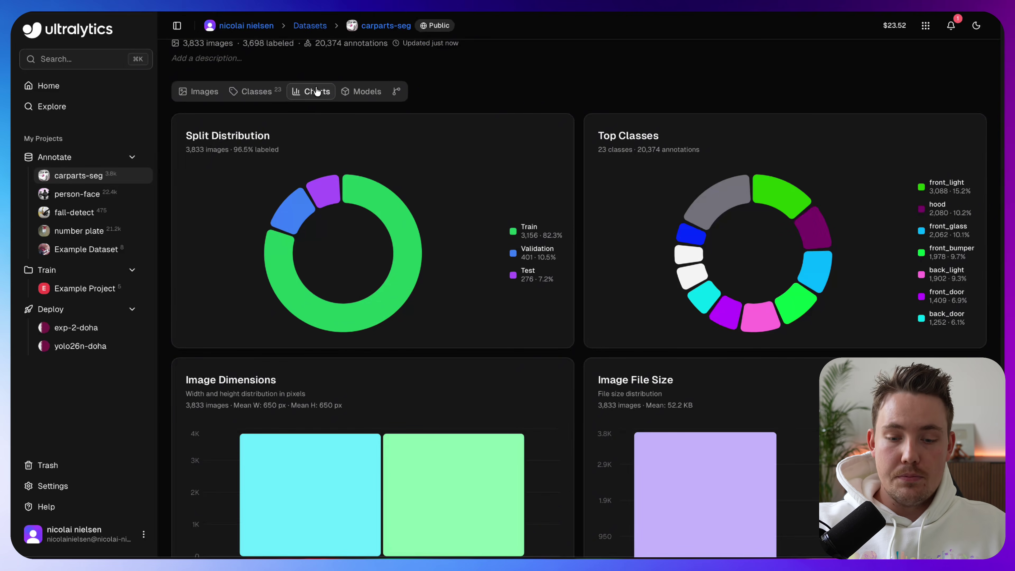
{"action": "scroll", "coordinate": [659, 295], "scroll_direction": "down", "scroll_amount": 1}
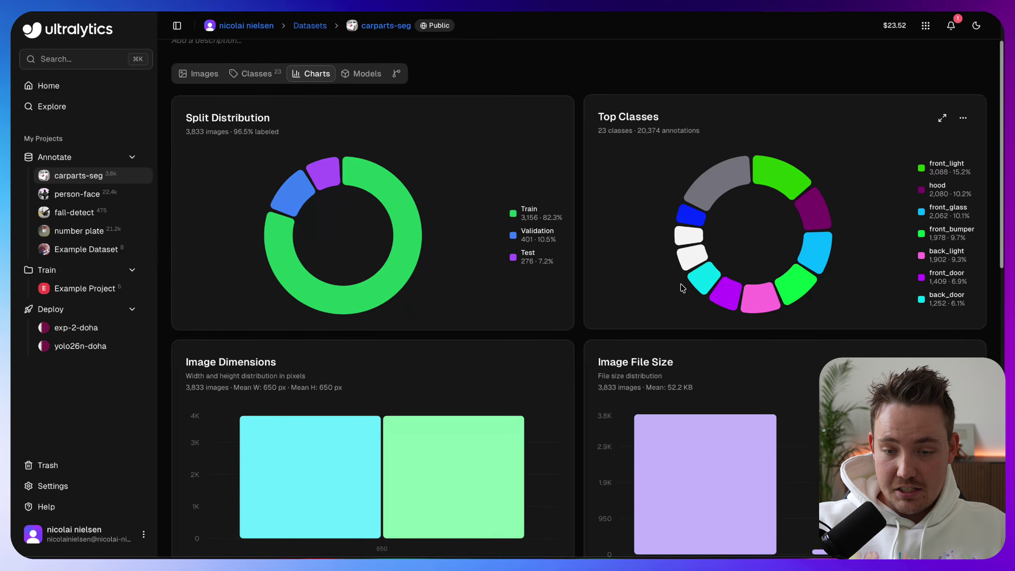
{"action": "scroll", "coordinate": [719, 272], "scroll_direction": "down", "scroll_amount": 4}
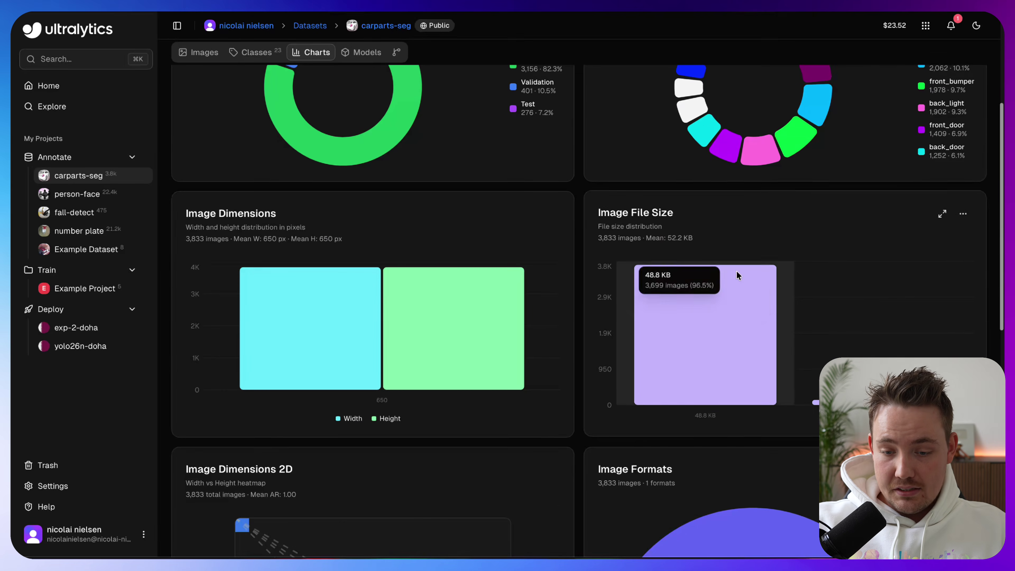
{"action": "scroll", "coordinate": [718, 315], "scroll_direction": "down", "scroll_amount": 7}
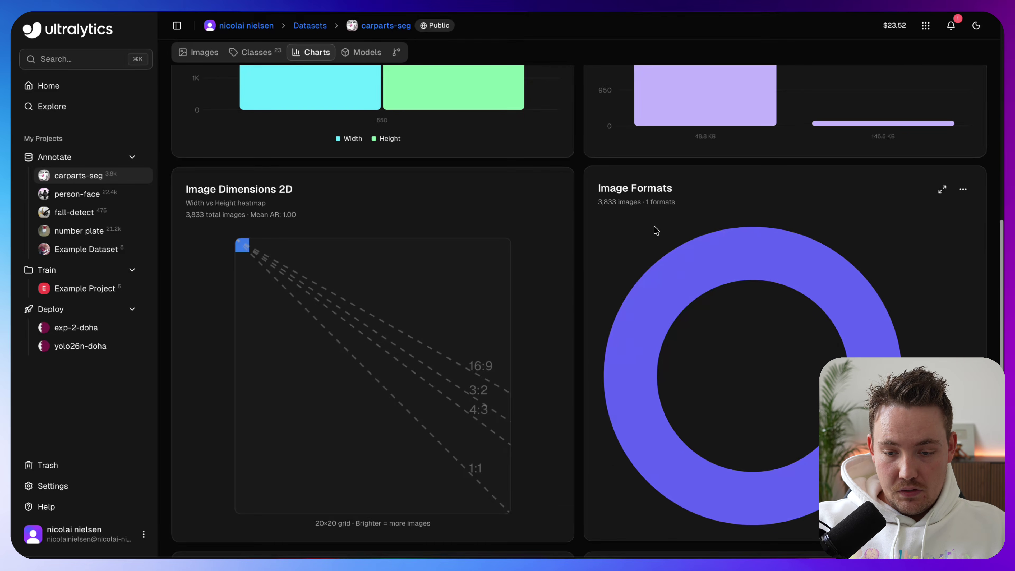
{"action": "scroll", "coordinate": [653, 228], "scroll_direction": "down", "scroll_amount": 4}
{"action": "scroll", "coordinate": [653, 236], "scroll_direction": "up", "scroll_amount": 15}
{"action": "scroll", "coordinate": [654, 237], "scroll_direction": "down", "scroll_amount": 1}
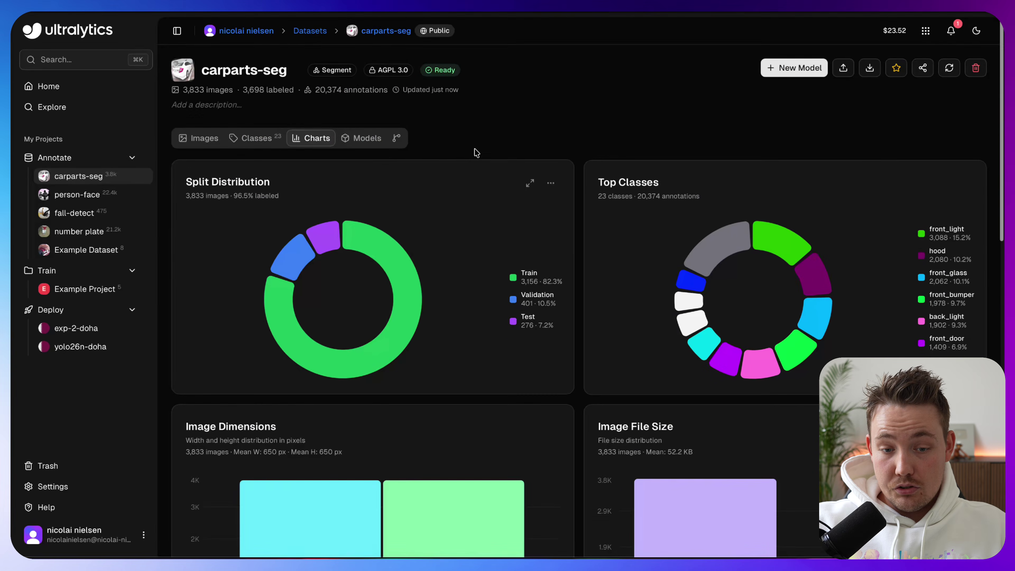
- Set up training of a new model on the carparts-seg dataset with 50 epochs
{"action": "left_click", "coordinate": [364, 139]}
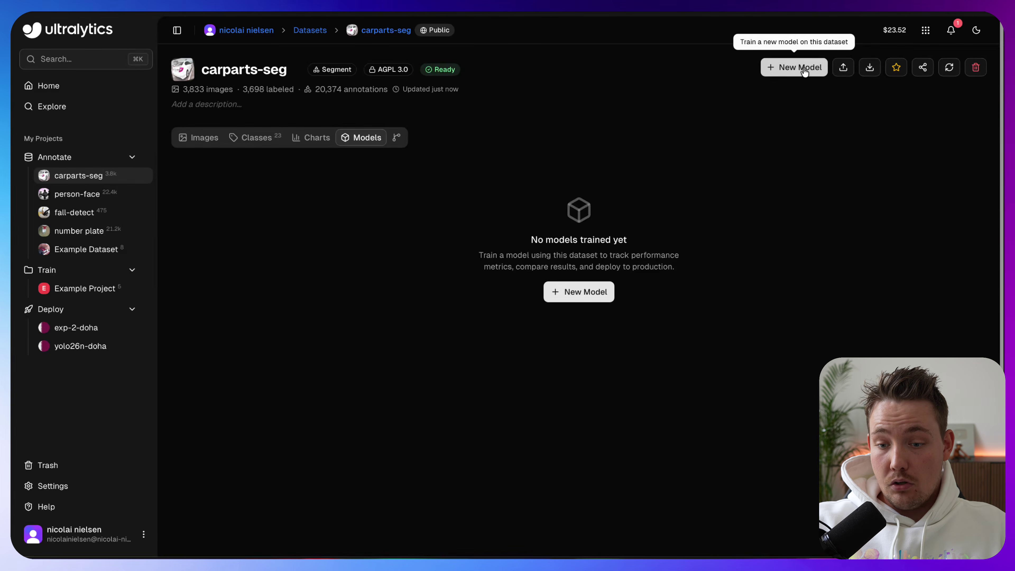
{"action": "left_click", "coordinate": [591, 292]}
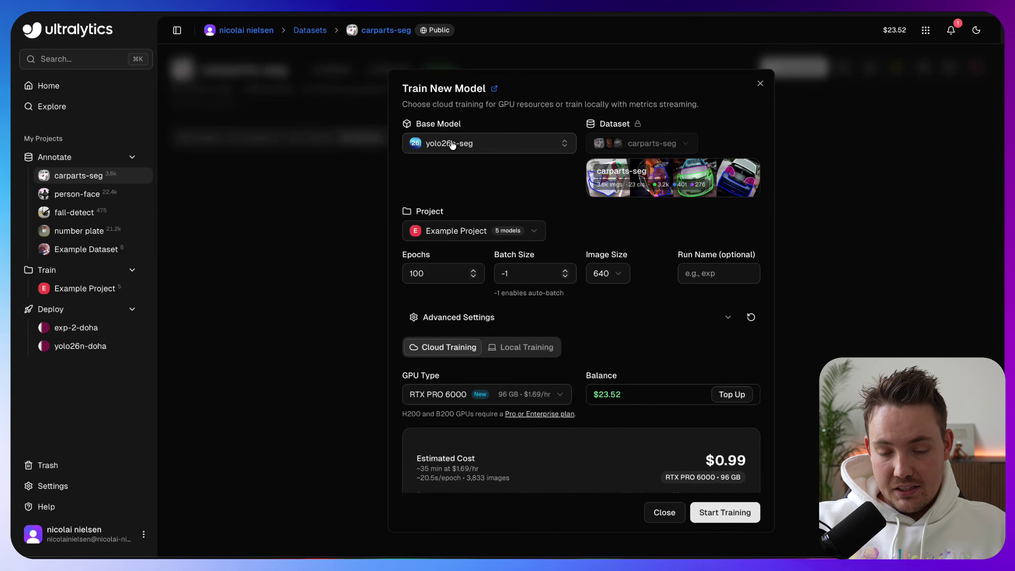
{"action": "scroll", "coordinate": [592, 377], "scroll_direction": "down", "scroll_amount": 1}
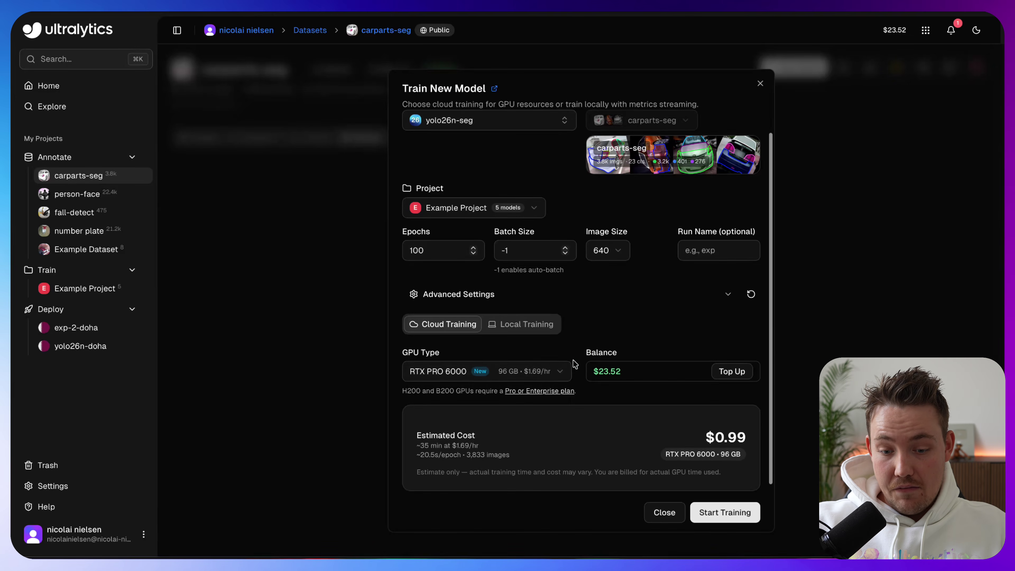
{"action": "scroll", "coordinate": [605, 392], "scroll_direction": "up", "scroll_amount": 1}
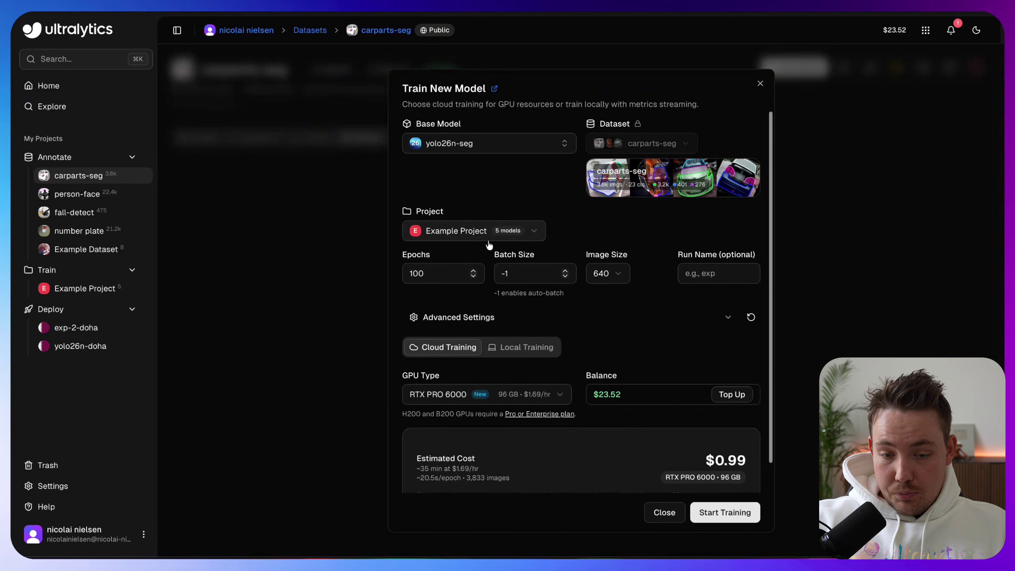
{"action": "left_click", "coordinate": [431, 274]}
{"action": "key", "text": "BackSpace"}
{"action": "key", "text": "BackSpace"}
{"action": "key", "text": "BackSpace"}
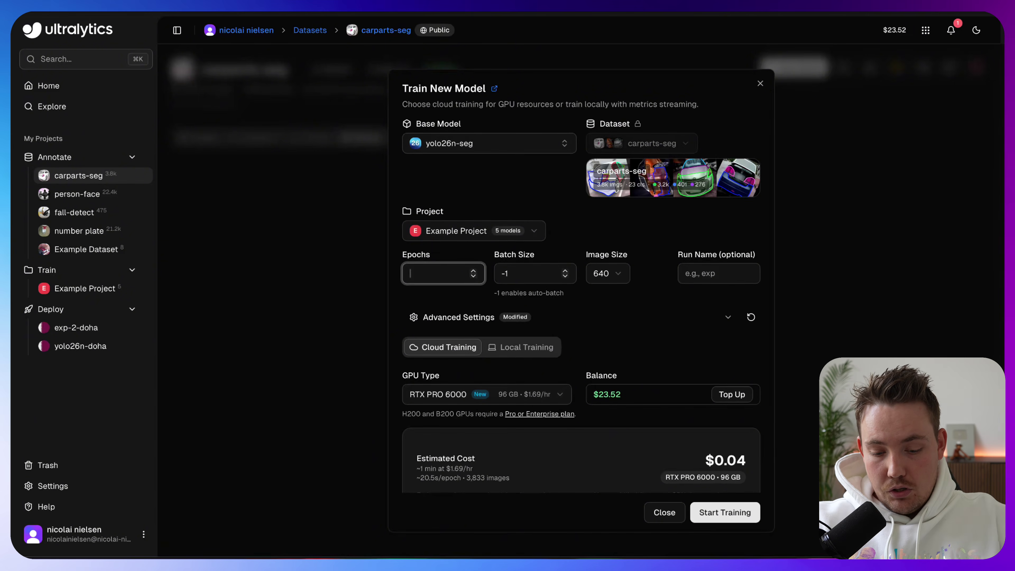
{"action": "type", "text": "50"}
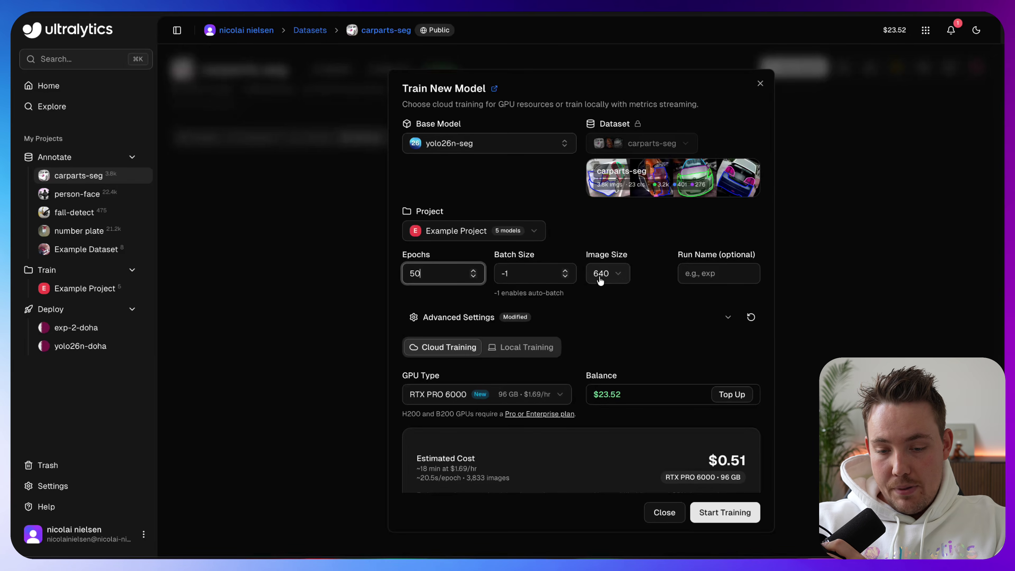
- Choose the A100 SXM GPU for cloud training and review the estimated cost and duration
{"action": "scroll", "coordinate": [559, 344], "scroll_direction": "down", "scroll_amount": 1}
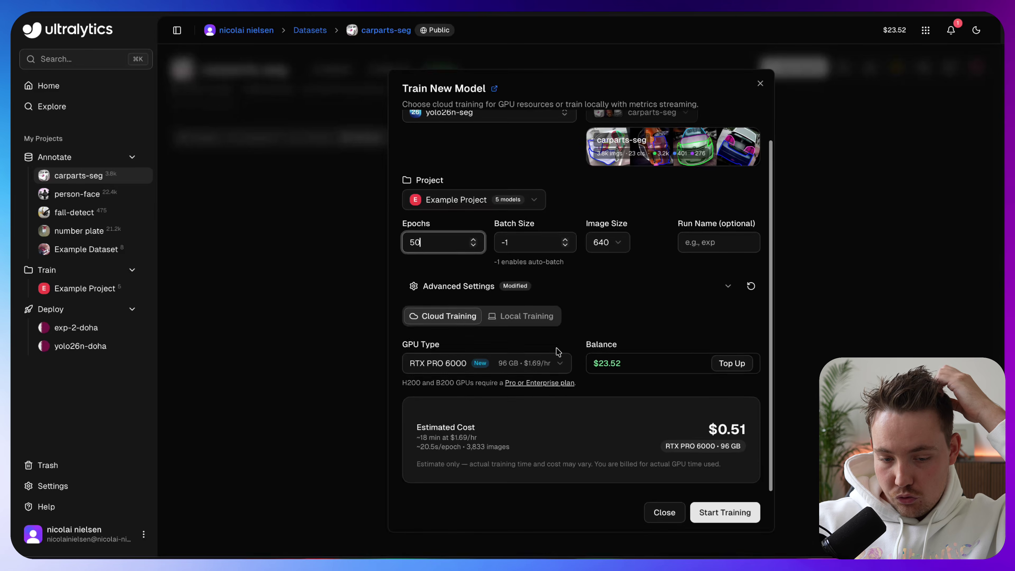
{"action": "left_click", "coordinate": [542, 364]}
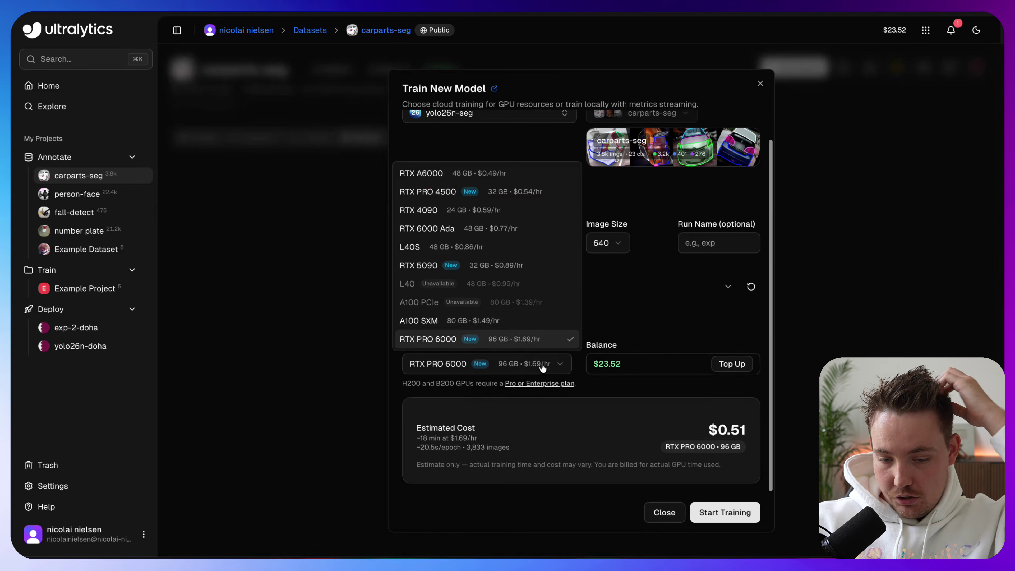
{"action": "left_click", "coordinate": [490, 322]}
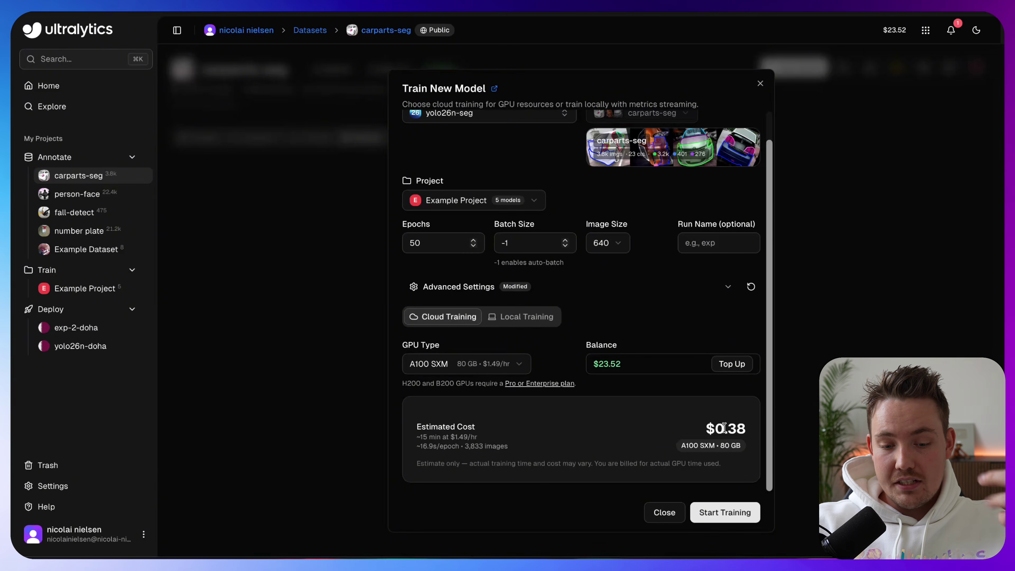
{"action": "scroll", "coordinate": [633, 430], "scroll_direction": "up", "scroll_amount": 1}
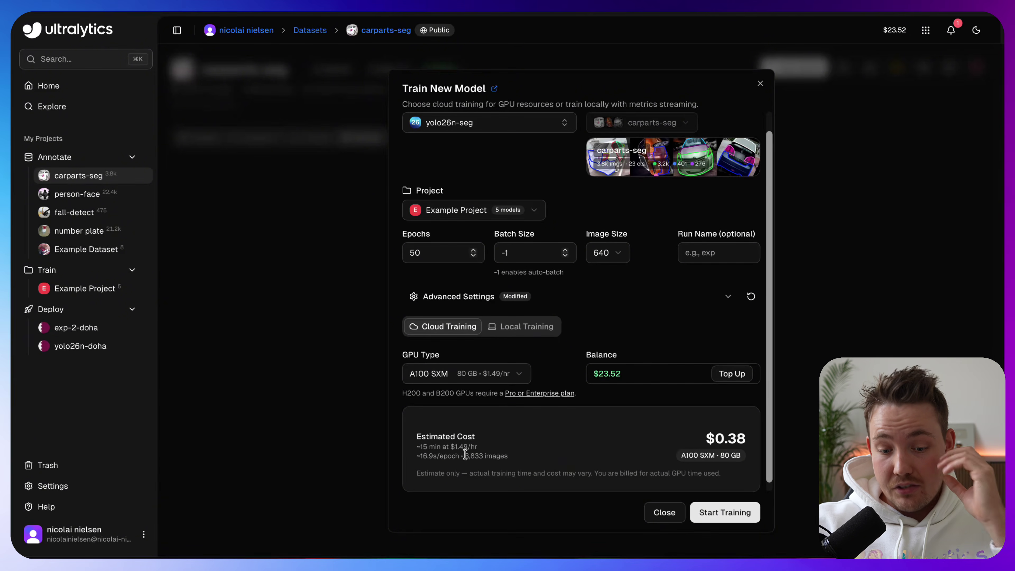
{"action": "left_click_drag", "start_coordinate": [418, 445], "coordinate": [505, 457]}
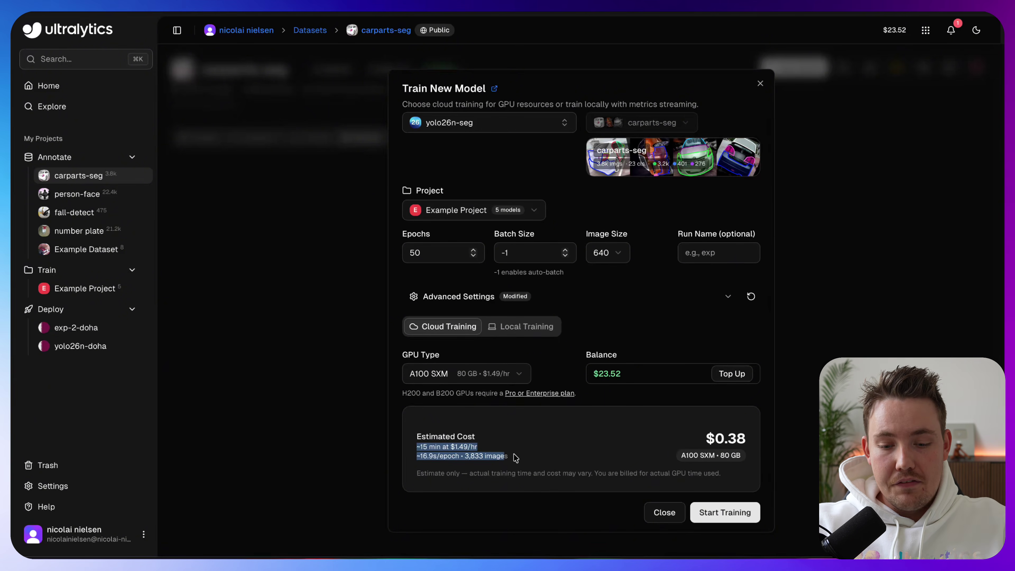
{"action": "left_click", "coordinate": [515, 457]}
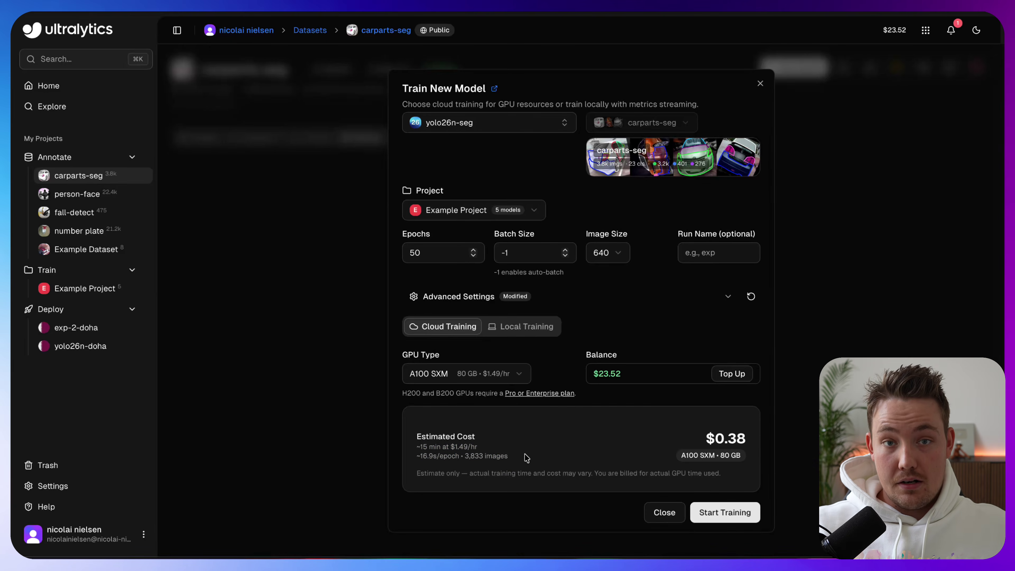
- Start the cloud training run and view its run information
{"action": "left_click", "coordinate": [721, 514]}
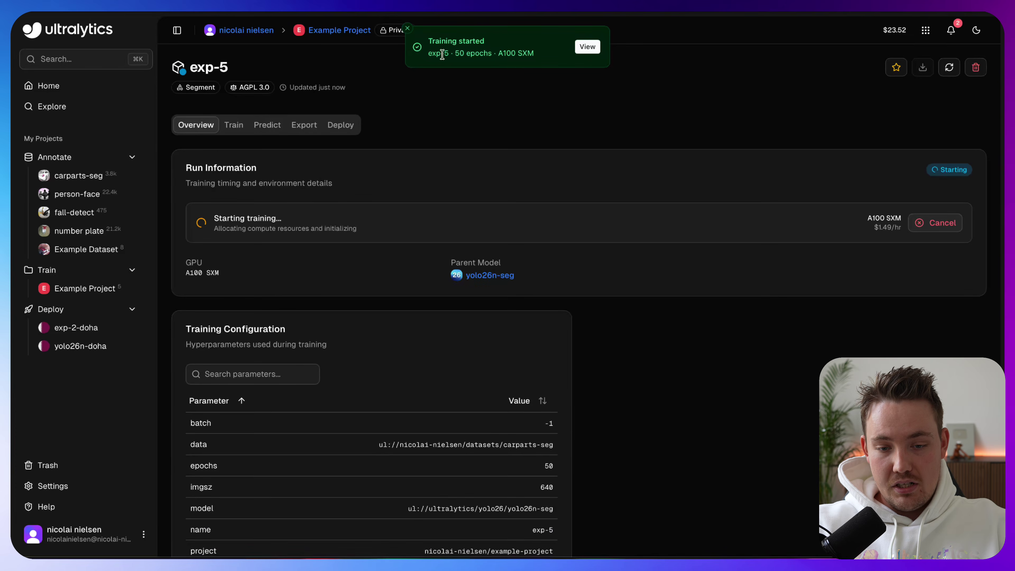
{"action": "scroll", "coordinate": [455, 304], "scroll_direction": "down", "scroll_amount": 1}
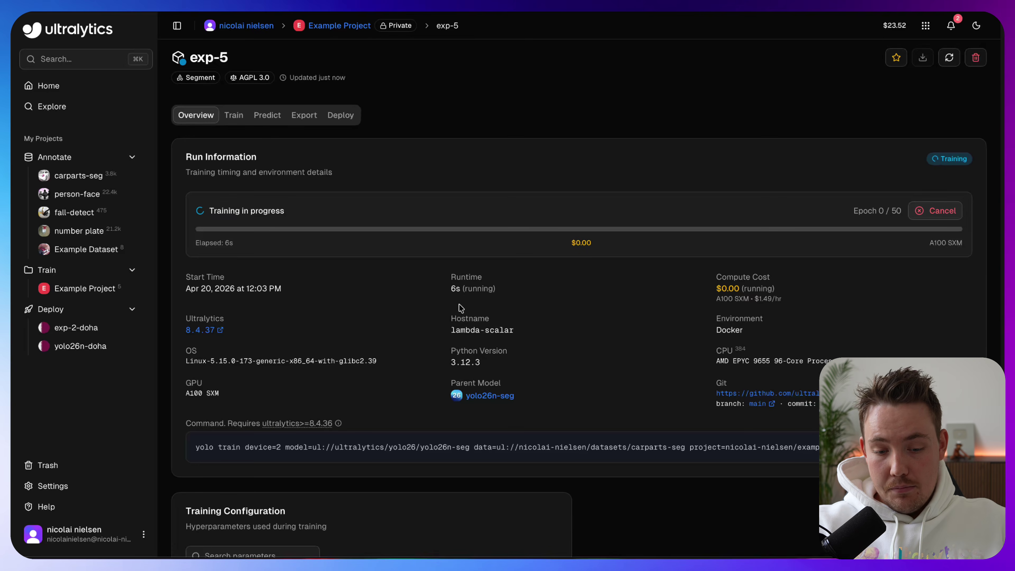
- Review the exp-5 run information, training configuration and final performance metrics of the completed training
{"action": "scroll", "coordinate": [490, 402], "scroll_direction": "down", "scroll_amount": 2}
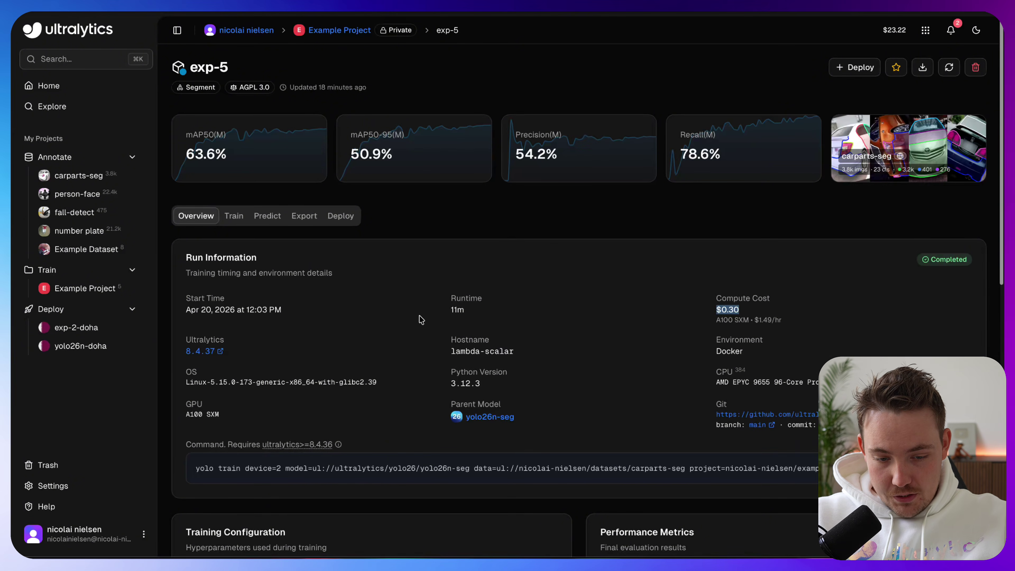
{"action": "triple_click", "coordinate": [443, 313]}
{"action": "left_click", "coordinate": [459, 310]}
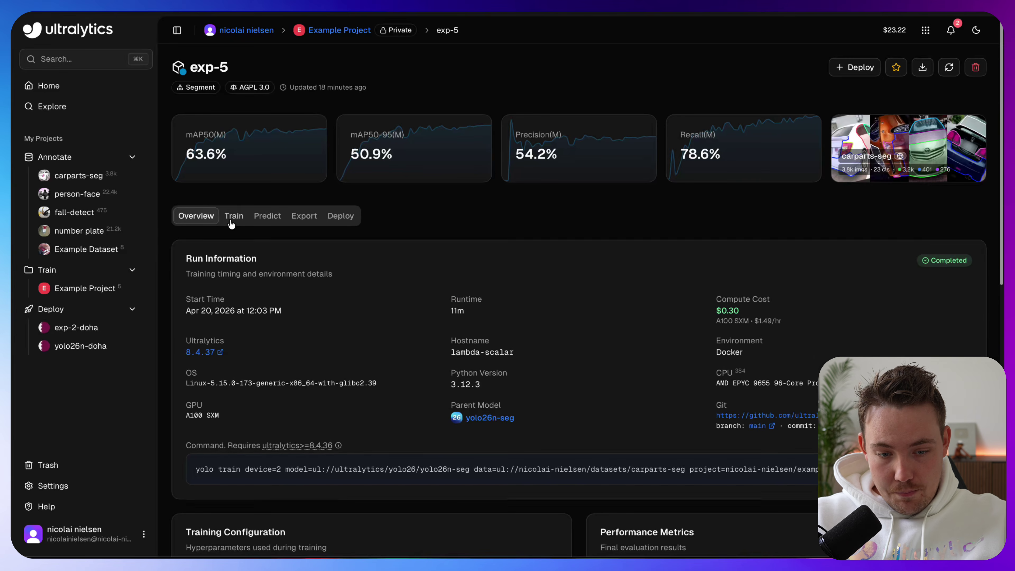
{"action": "scroll", "coordinate": [250, 241], "scroll_direction": "down", "scroll_amount": 10}
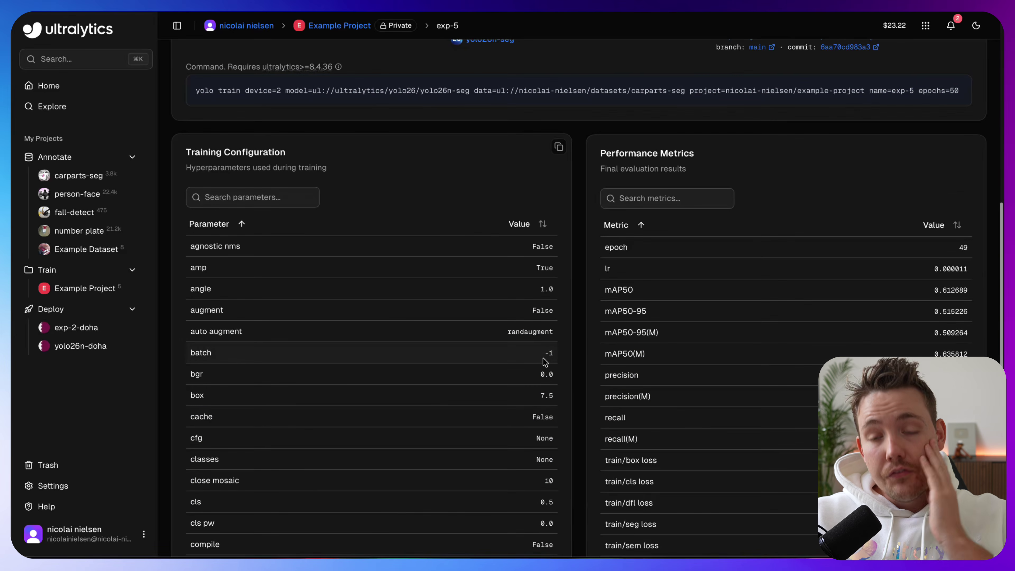
{"action": "scroll", "coordinate": [770, 292], "scroll_direction": "down", "scroll_amount": 2}
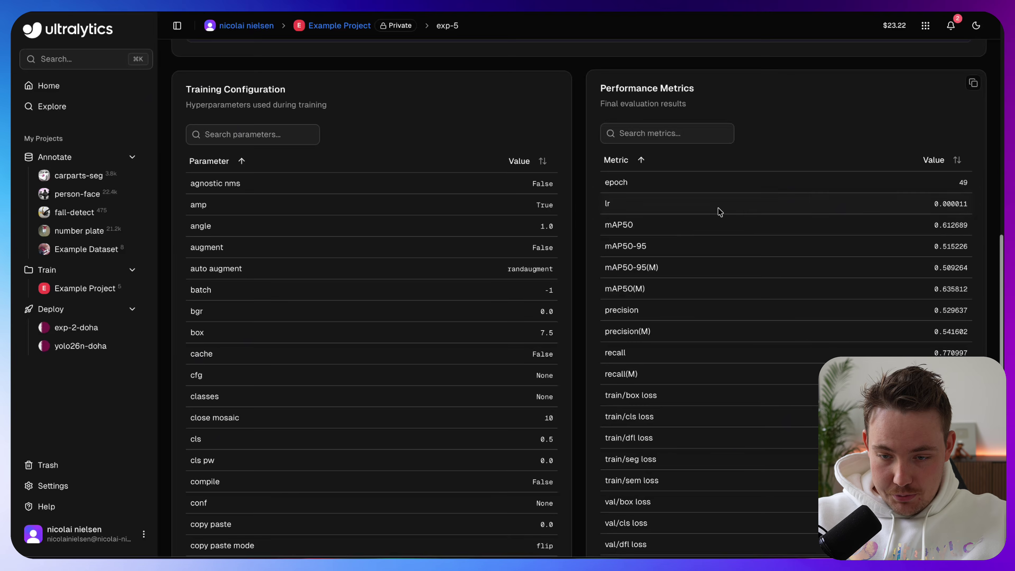
{"action": "scroll", "coordinate": [736, 243], "scroll_direction": "up", "scroll_amount": 5}
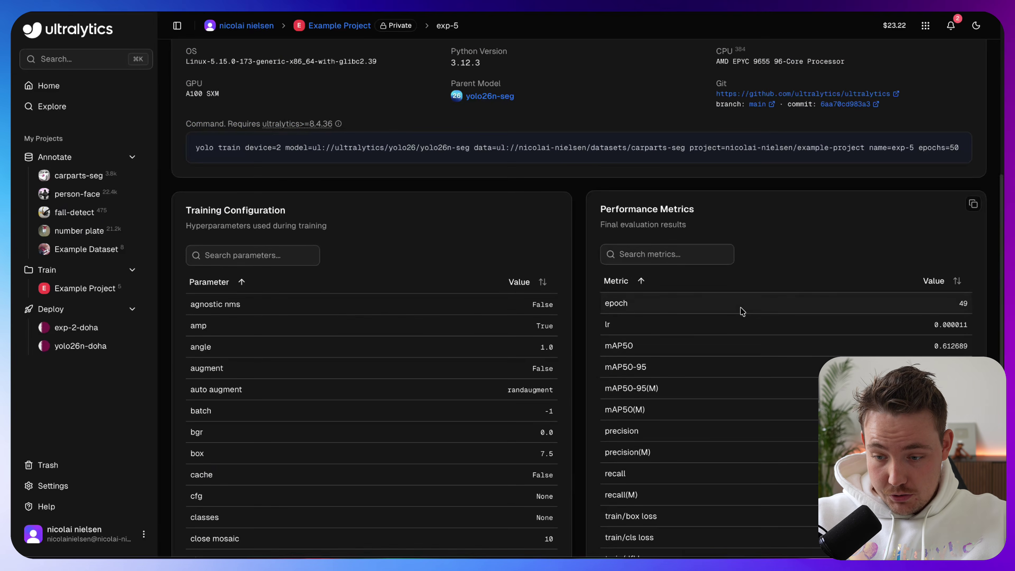
{"action": "scroll", "coordinate": [742, 311], "scroll_direction": "up", "scroll_amount": 6}
- Examine the training charts for precision, recall, mAP and the loss curves of exp-5
{"action": "left_click", "coordinate": [234, 215]}
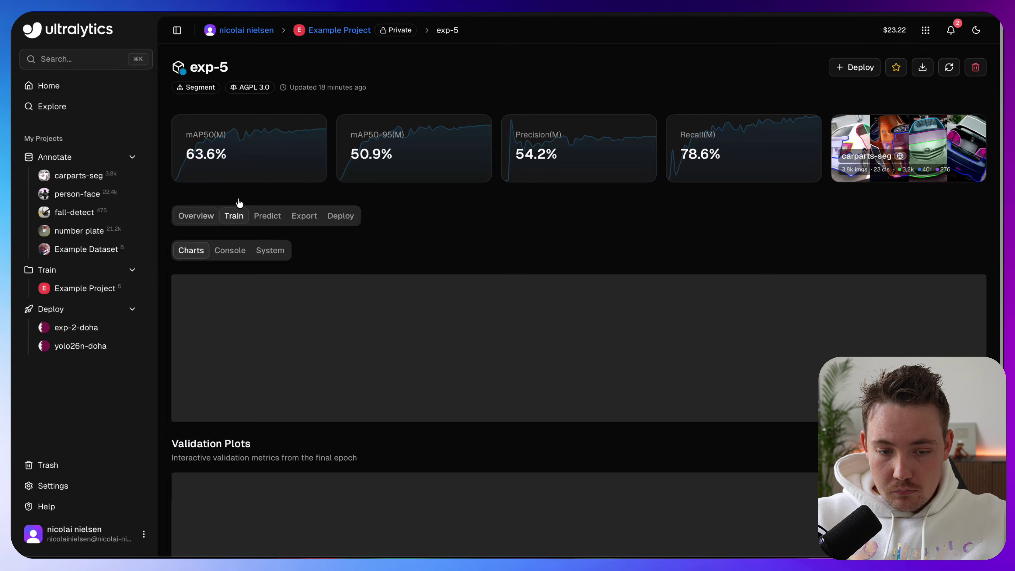
{"action": "scroll", "coordinate": [384, 288], "scroll_direction": "down", "scroll_amount": 3}
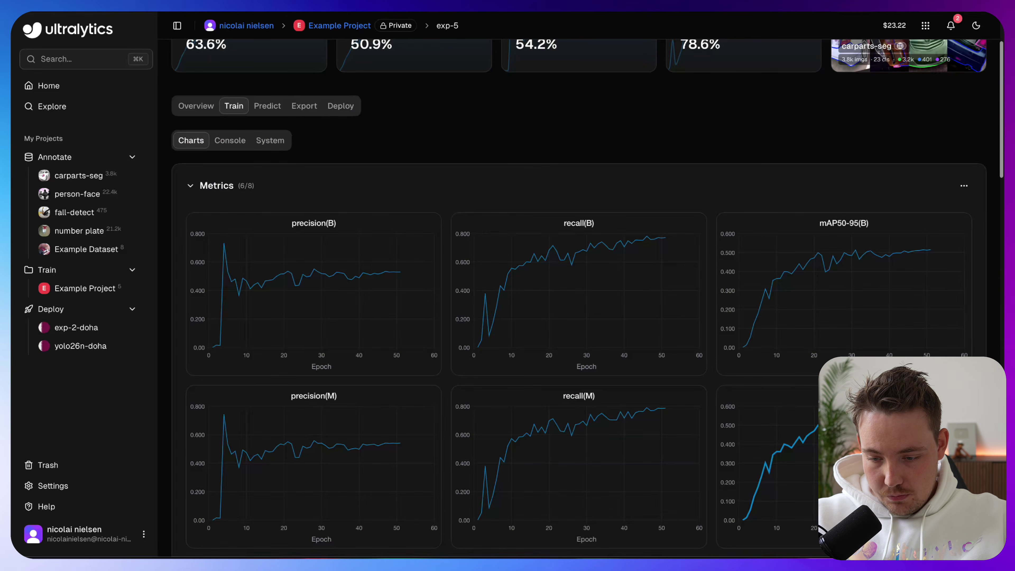
{"action": "scroll", "coordinate": [628, 384], "scroll_direction": "down", "scroll_amount": 4}
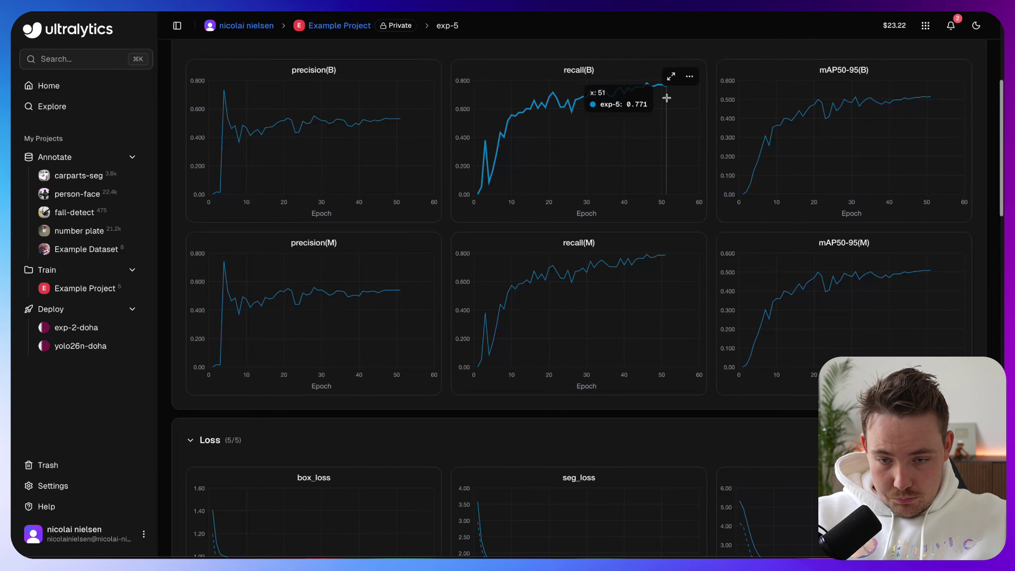
{"action": "scroll", "coordinate": [645, 259], "scroll_direction": "down", "scroll_amount": 7}
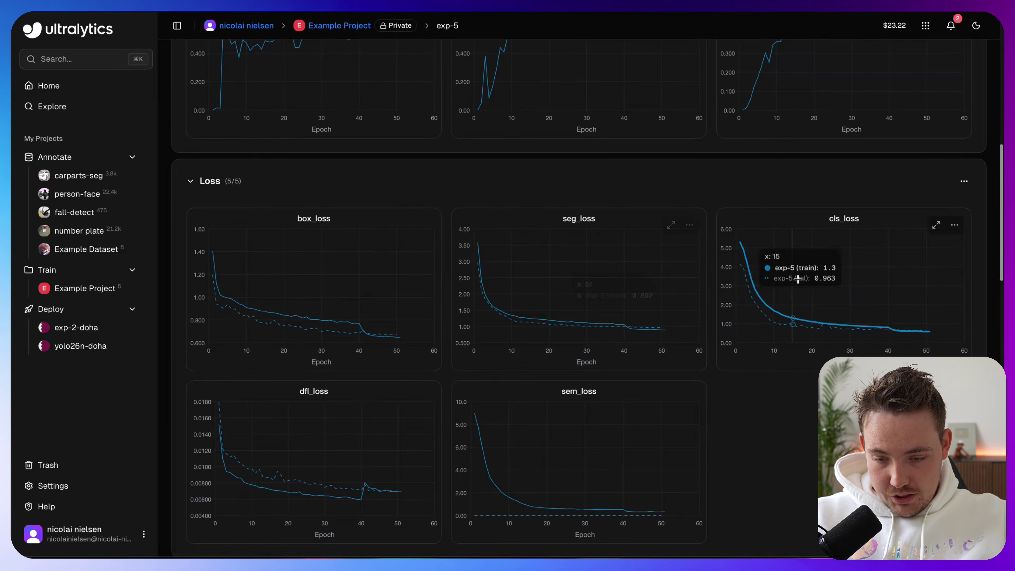
- Run a test prediction with exp-5 on the train49 example image of the silver car
{"action": "scroll", "coordinate": [467, 97], "scroll_direction": "up", "scroll_amount": 5}
{"action": "scroll", "coordinate": [243, 136], "scroll_direction": "up", "scroll_amount": 6}
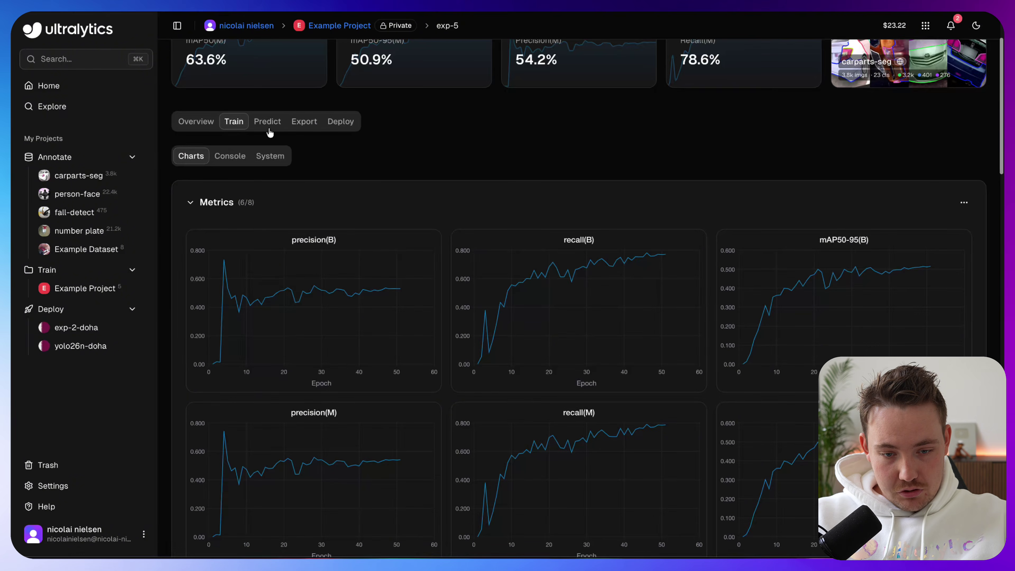
{"action": "left_click", "coordinate": [267, 120]}
{"action": "scroll", "coordinate": [327, 347], "scroll_direction": "down", "scroll_amount": 2}
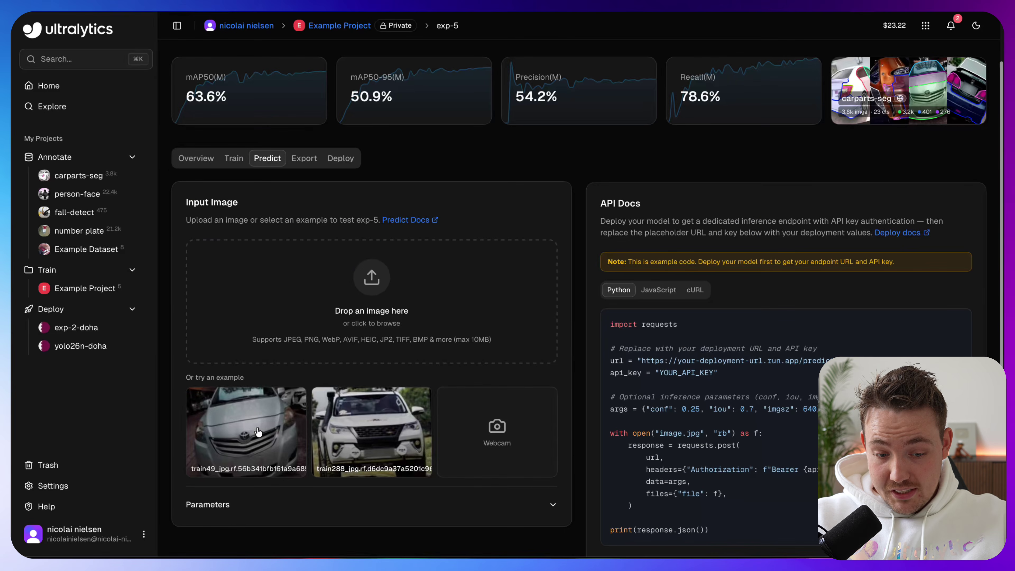
{"action": "left_click", "coordinate": [246, 412]}
{"action": "scroll", "coordinate": [362, 400], "scroll_direction": "down", "scroll_amount": 1}
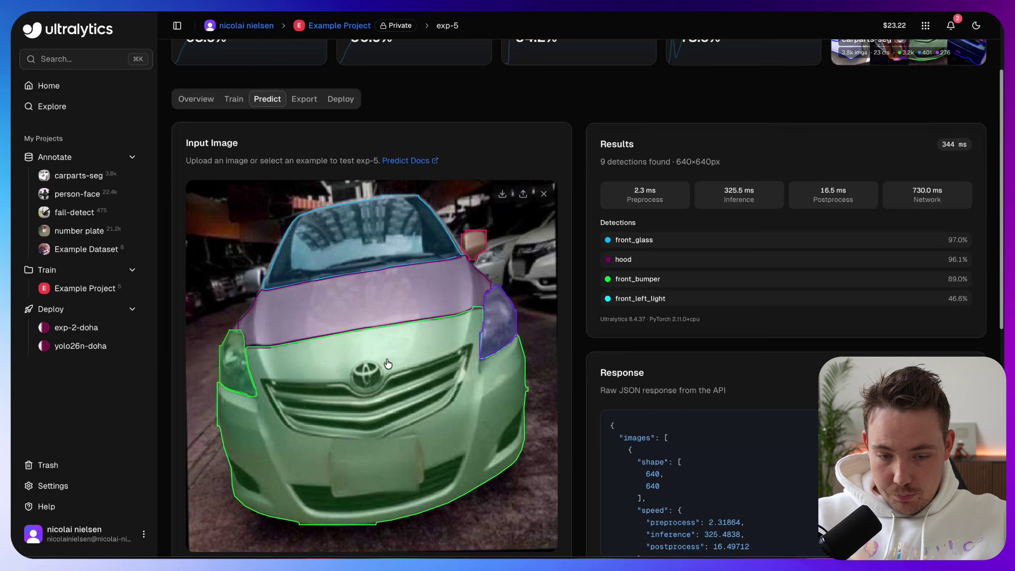
- Inspect the prediction's raw JSON response and the API documentation below it
{"action": "scroll", "coordinate": [387, 363], "scroll_direction": "down", "scroll_amount": 5}
{"action": "scroll", "coordinate": [717, 307], "scroll_direction": "down", "scroll_amount": 10}
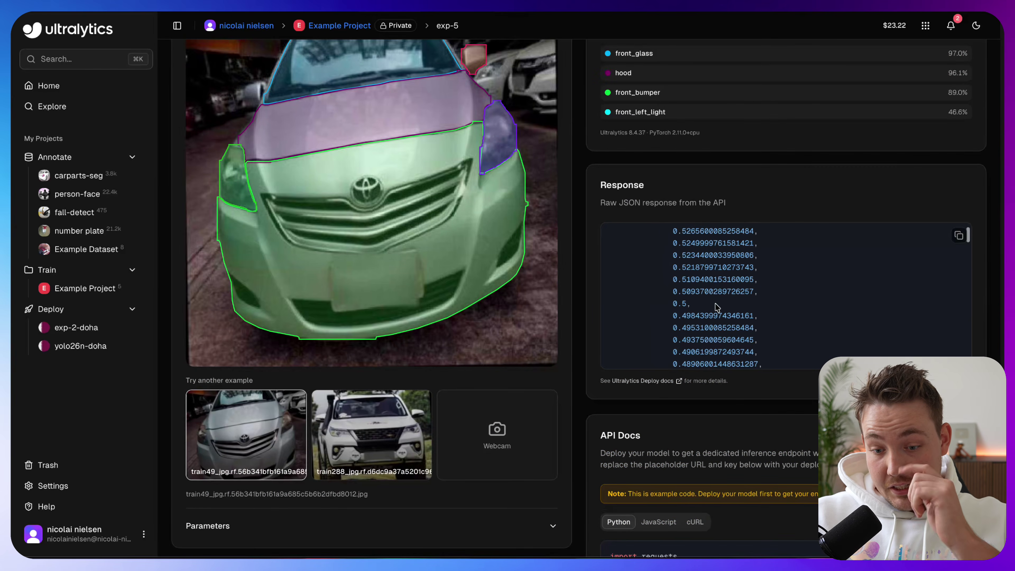
{"action": "scroll", "coordinate": [717, 308], "scroll_direction": "down", "scroll_amount": 5}
{"action": "scroll", "coordinate": [777, 377], "scroll_direction": "down", "scroll_amount": 4}
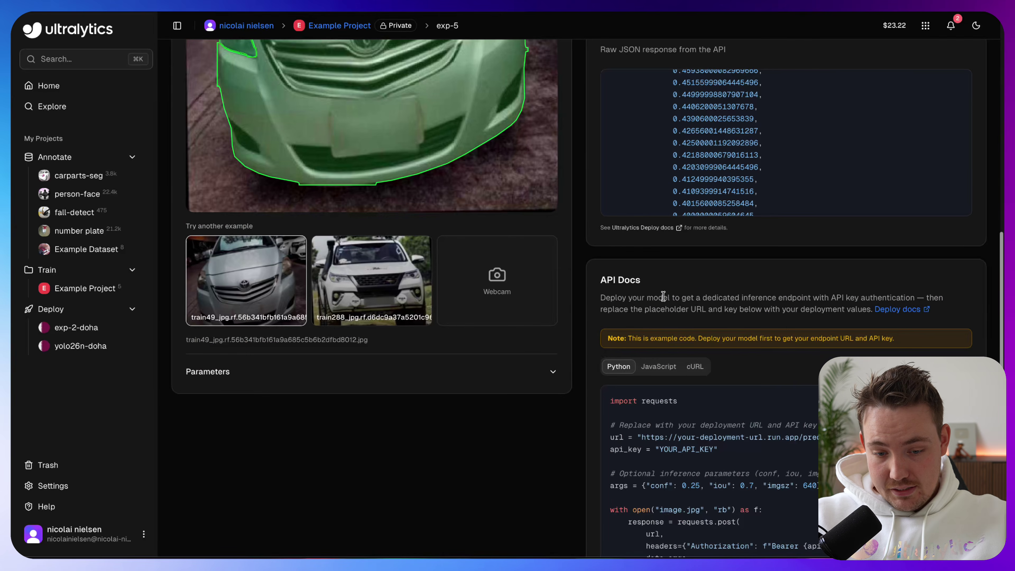
- Review the export formats available for exp-5 and download the trained model
{"action": "scroll", "coordinate": [663, 296], "scroll_direction": "up", "scroll_amount": 10}
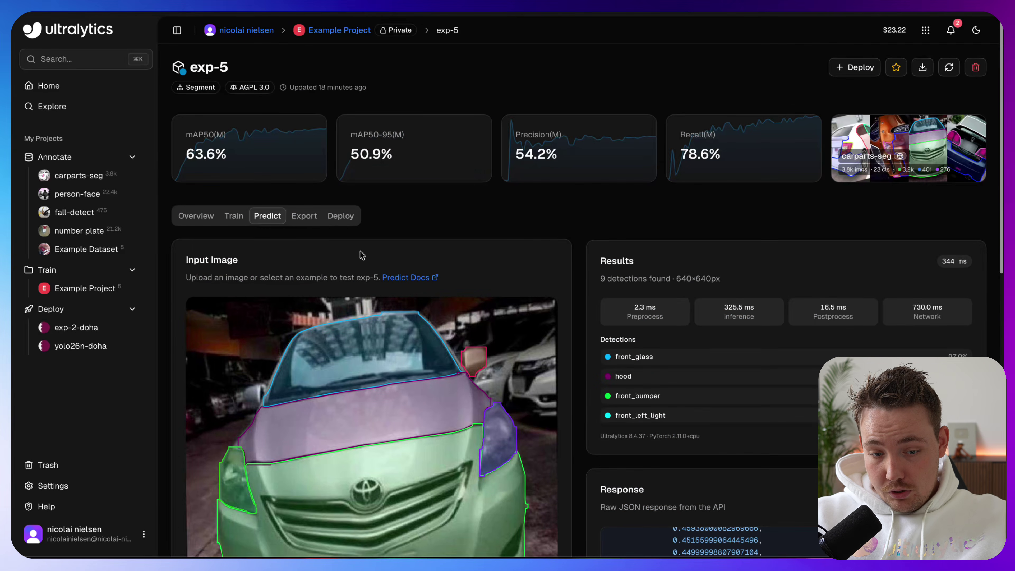
{"action": "left_click", "coordinate": [304, 216]}
{"action": "scroll", "coordinate": [546, 283], "scroll_direction": "down", "scroll_amount": 1}
{"action": "scroll", "coordinate": [545, 284], "scroll_direction": "up", "scroll_amount": 1}
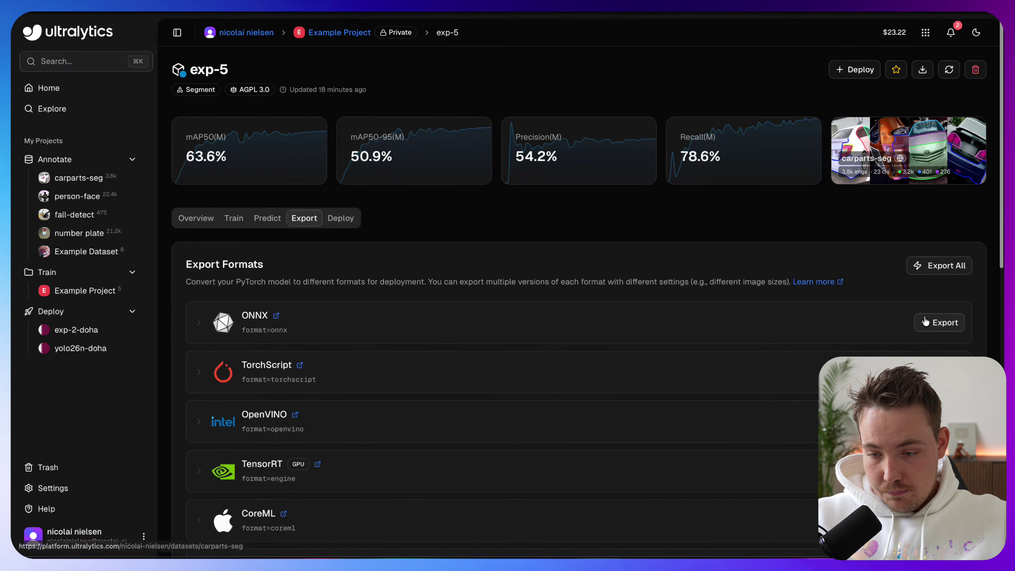
{"action": "scroll", "coordinate": [925, 321], "scroll_direction": "down", "scroll_amount": 3}
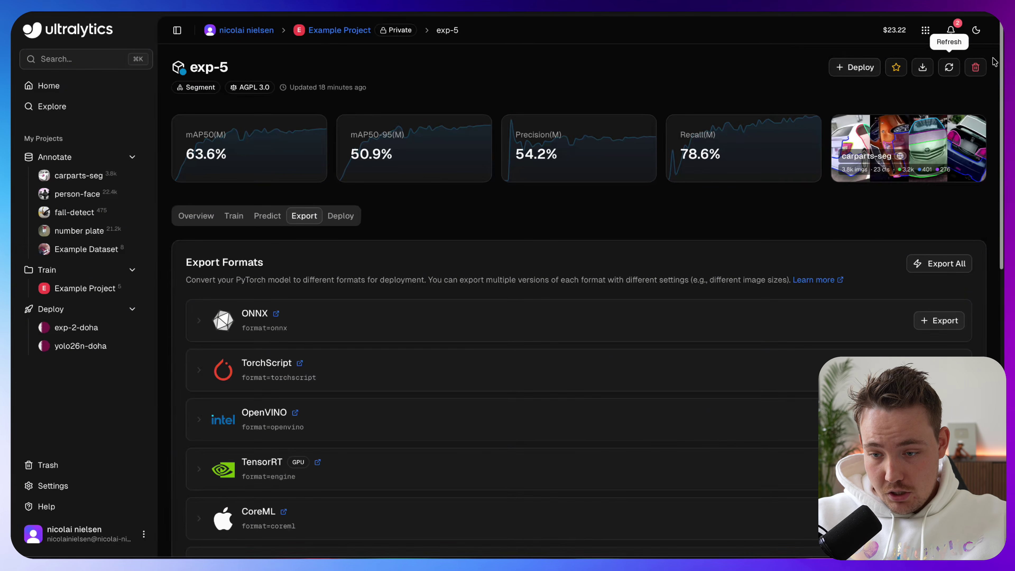
{"action": "scroll", "coordinate": [922, 66], "scroll_direction": "down", "scroll_amount": 1}
{"action": "left_click", "coordinate": [923, 67]}
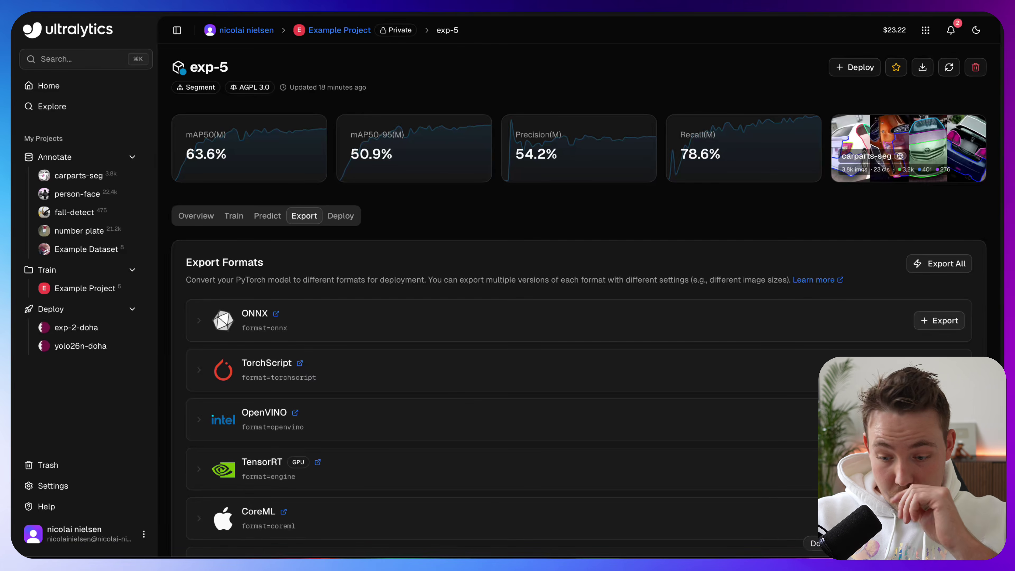
{"action": "scroll", "coordinate": [504, 258], "scroll_direction": "down", "scroll_amount": 1}
{"action": "scroll", "coordinate": [504, 258], "scroll_direction": "down", "scroll_amount": 3}
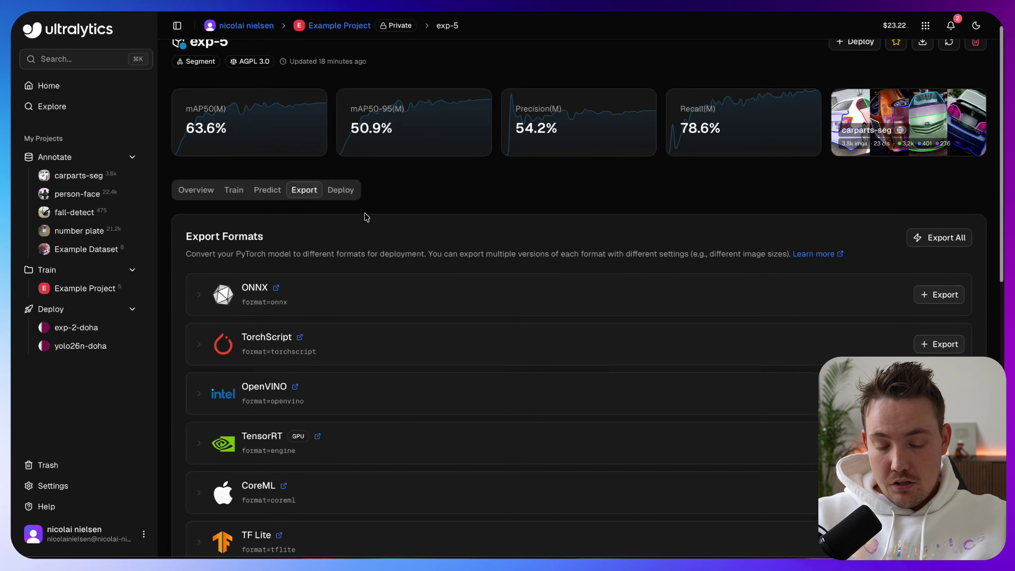
- Open the deployment options for exp-5, allow location access, and review the cloud region map and latency table
{"action": "left_click", "coordinate": [339, 145]}
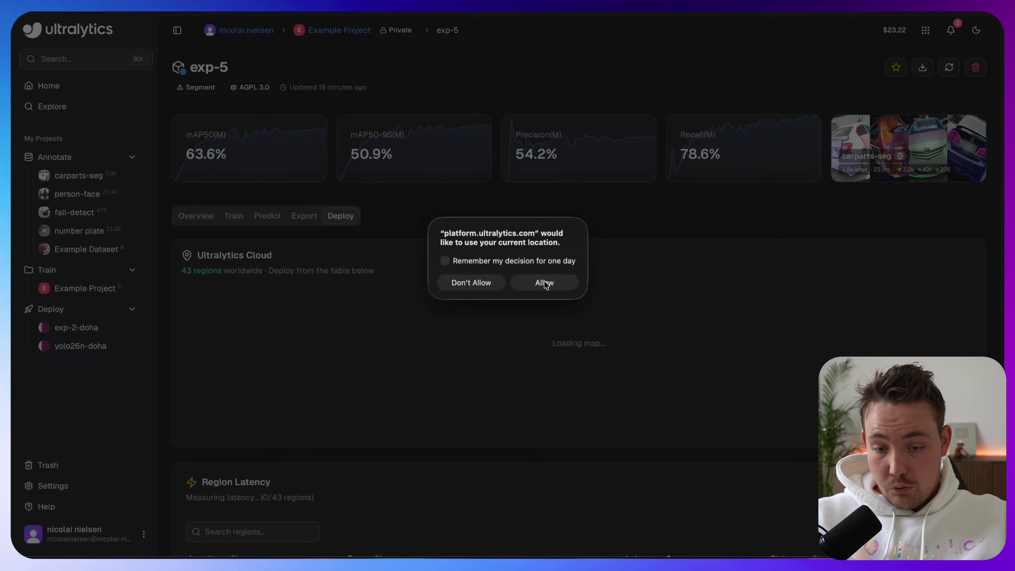
{"action": "left_click", "coordinate": [543, 281]}
{"action": "scroll", "coordinate": [661, 315], "scroll_direction": "down", "scroll_amount": 1}
{"action": "scroll", "coordinate": [662, 315], "scroll_direction": "down", "scroll_amount": 10}
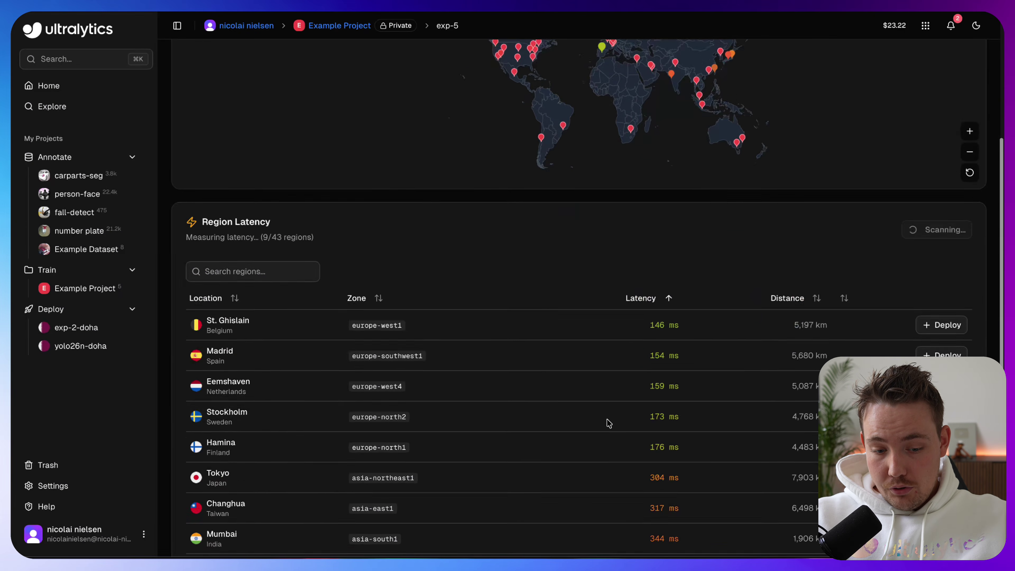
{"action": "scroll", "coordinate": [646, 154], "scroll_direction": "up", "scroll_amount": 1}
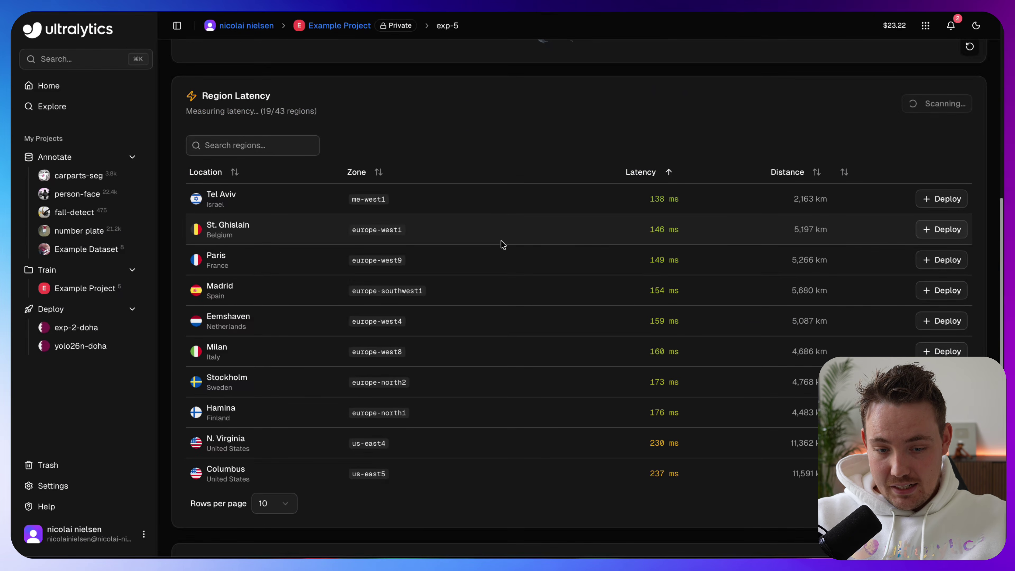
{"action": "scroll", "coordinate": [528, 258], "scroll_direction": "up", "scroll_amount": 1}
{"action": "scroll", "coordinate": [517, 344], "scroll_direction": "down", "scroll_amount": 6}
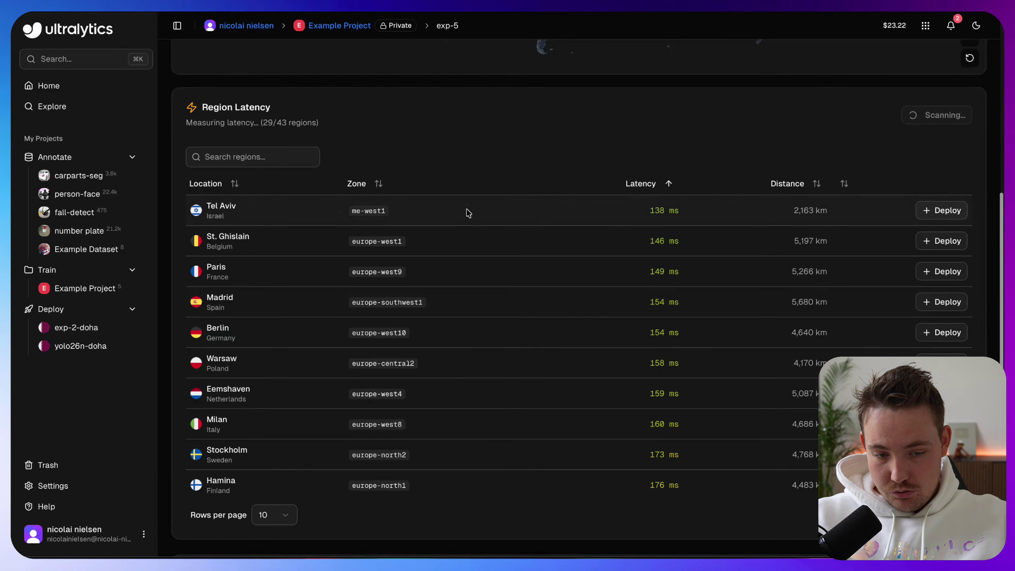
{"action": "scroll", "coordinate": [546, 280], "scroll_direction": "up", "scroll_amount": 6}
{"action": "scroll", "coordinate": [545, 280], "scroll_direction": "up", "scroll_amount": 1}
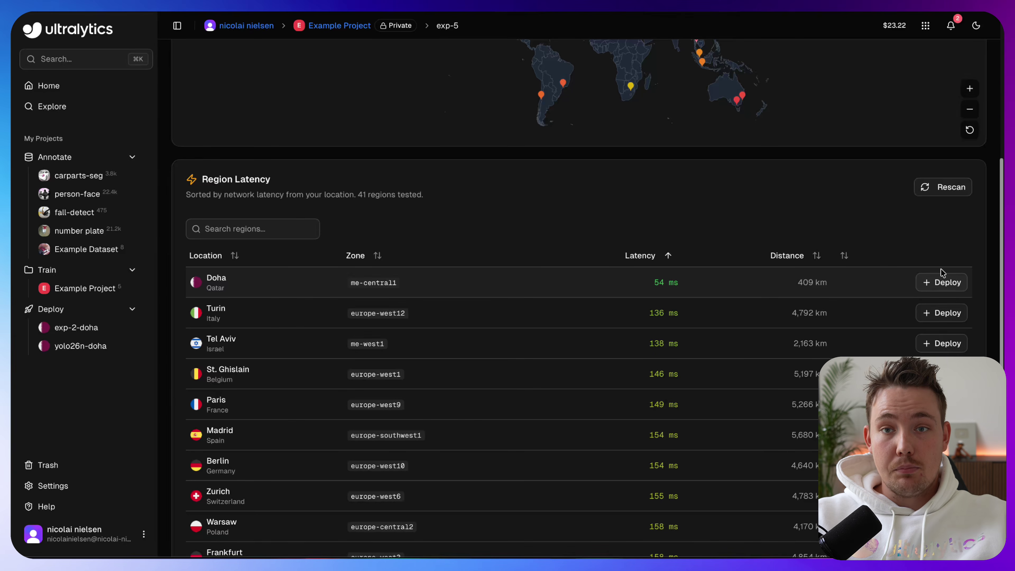
{"action": "scroll", "coordinate": [866, 223], "scroll_direction": "up", "scroll_amount": 7}
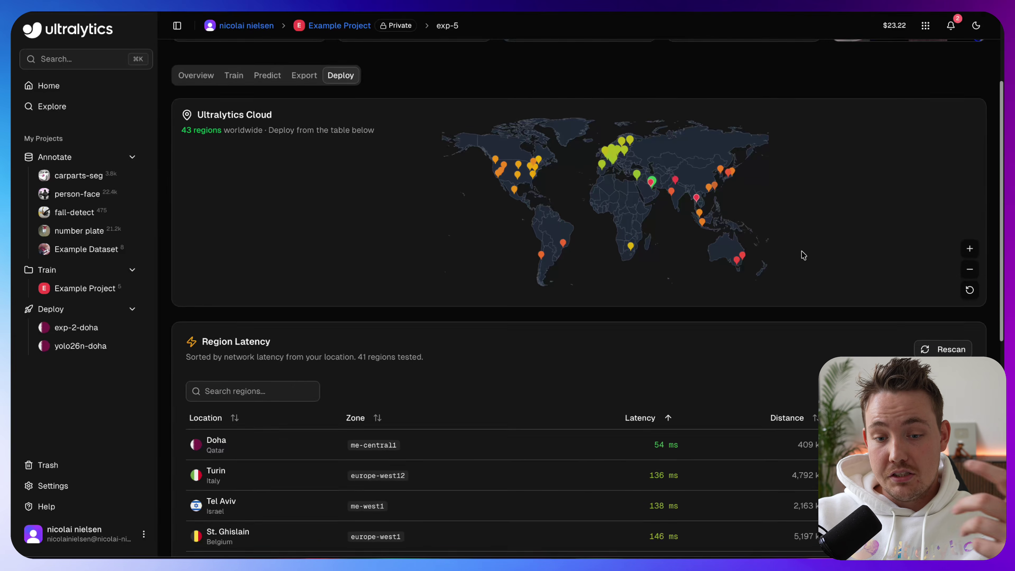
{"action": "scroll", "coordinate": [805, 187], "scroll_direction": "up", "scroll_amount": 1}
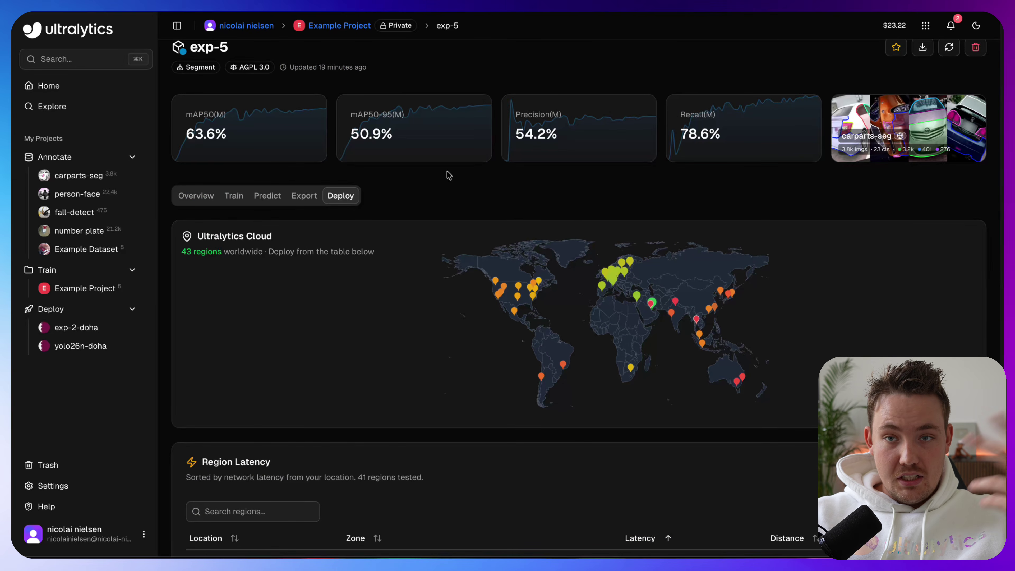
- Return to the prediction page and examine the Python example code for calling the deployed model's endpoint
{"action": "left_click", "coordinate": [304, 196]}
{"action": "left_click", "coordinate": [265, 216]}
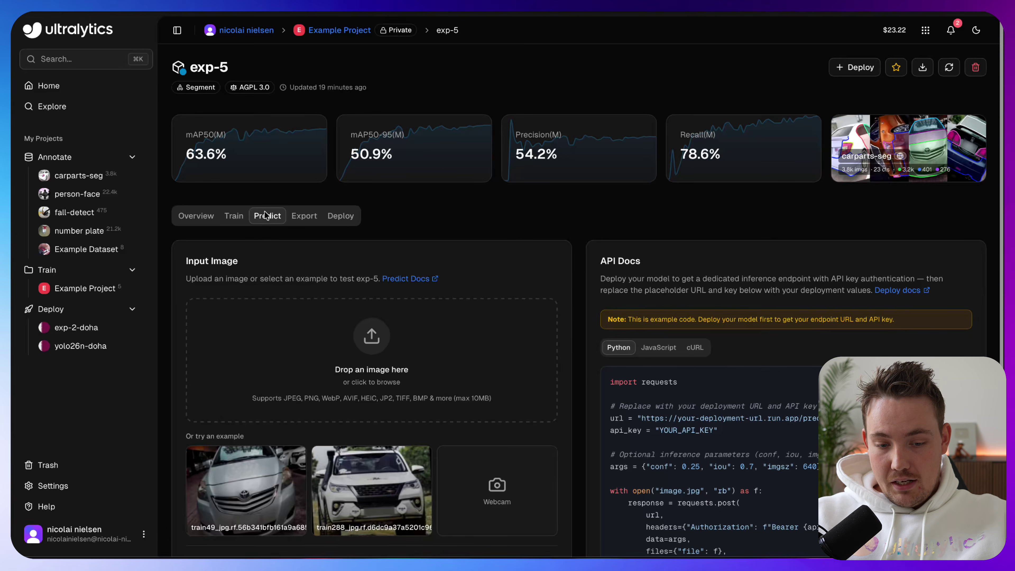
{"action": "scroll", "coordinate": [539, 336], "scroll_direction": "down", "scroll_amount": 3}
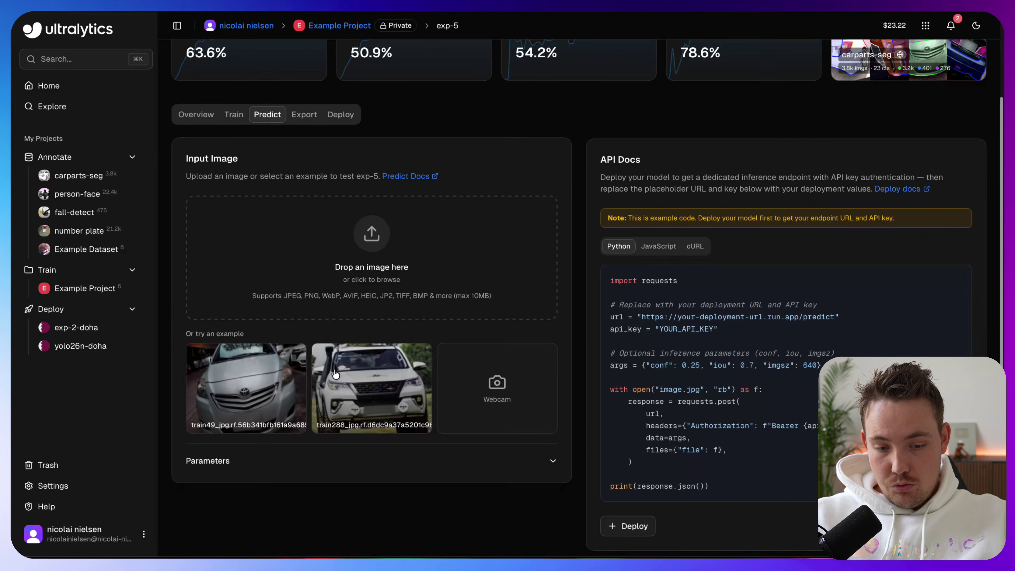
{"action": "scroll", "coordinate": [661, 353], "scroll_direction": "down", "scroll_amount": 1}
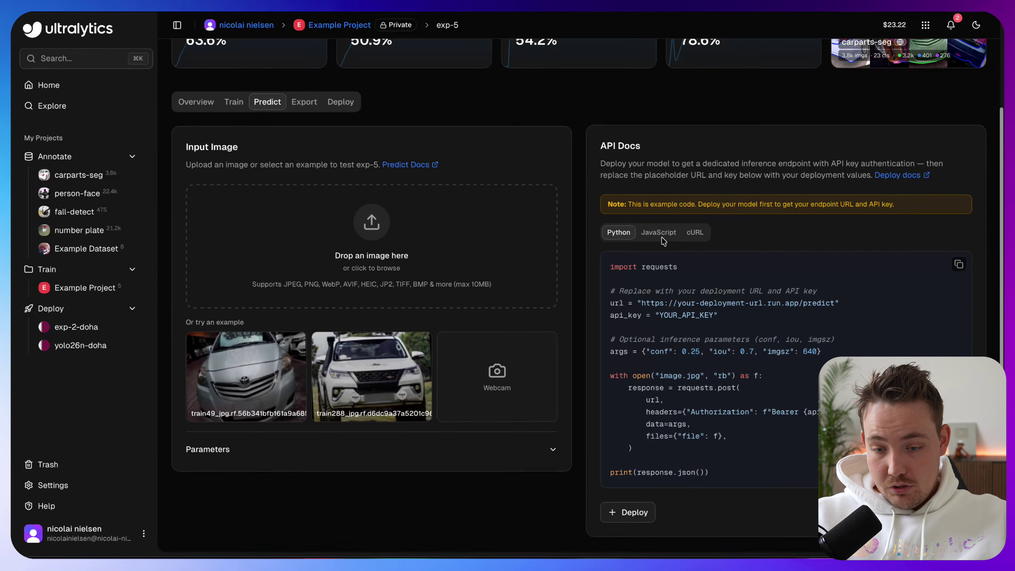
{"action": "left_click_drag", "start_coordinate": [609, 267], "coordinate": [706, 471]}
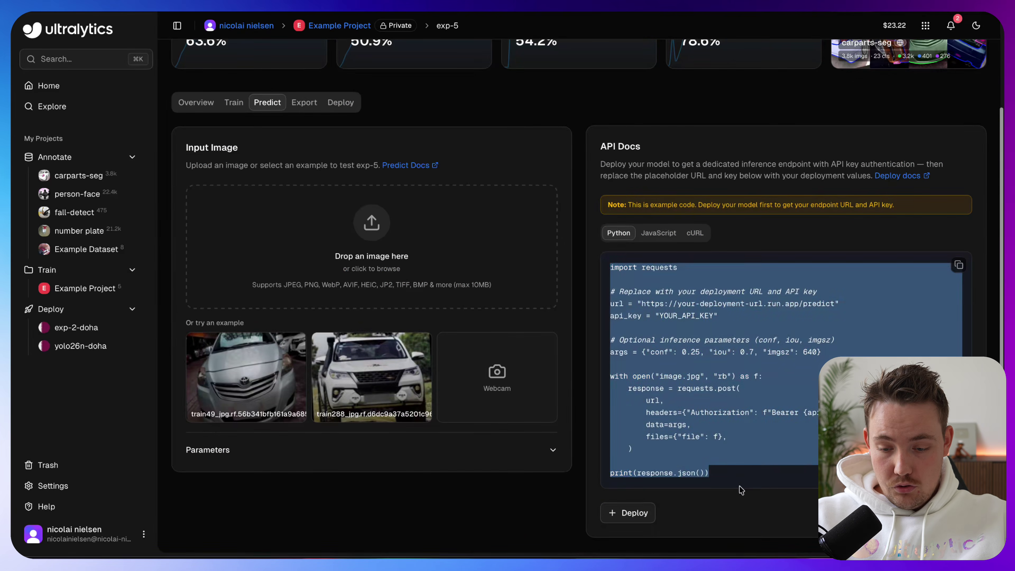
{"action": "left_click", "coordinate": [975, 305]}
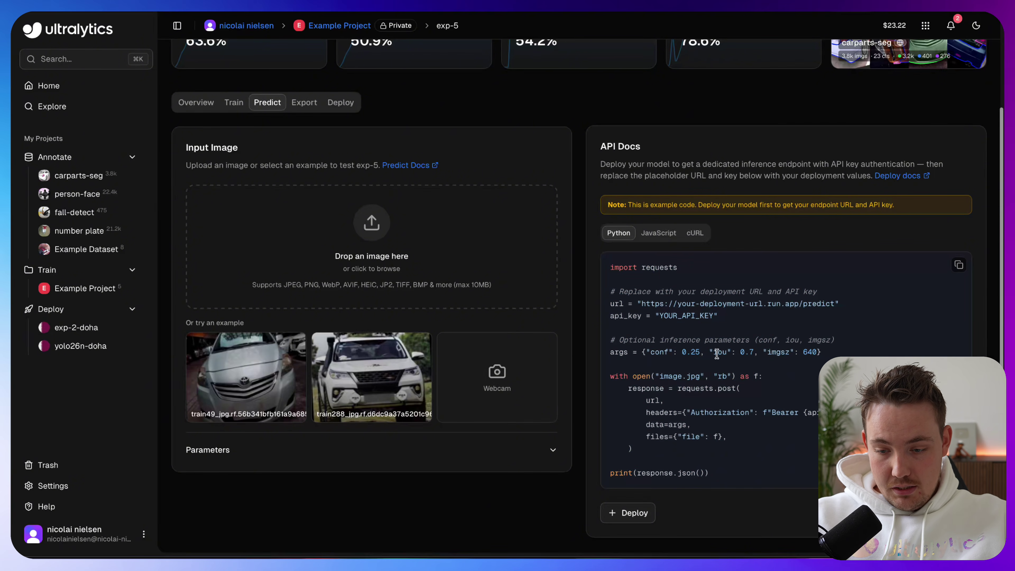
{"action": "left_click_drag", "start_coordinate": [615, 378], "coordinate": [720, 454]}
{"action": "left_click", "coordinate": [727, 462]}
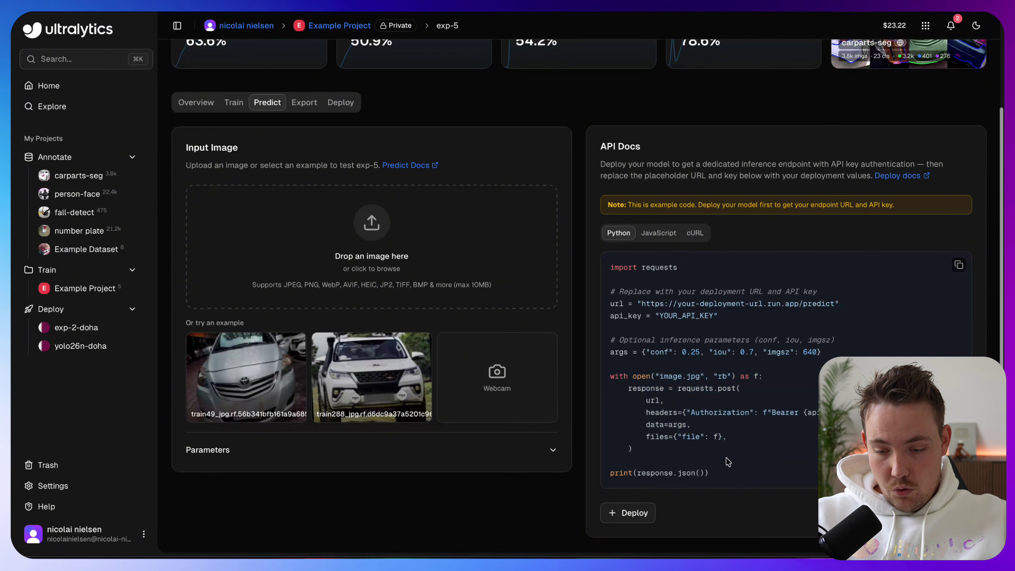
- View the JavaScript and cURL versions of the API example code
{"action": "left_click", "coordinate": [647, 232]}
{"action": "scroll", "coordinate": [731, 340], "scroll_direction": "down", "scroll_amount": 2}
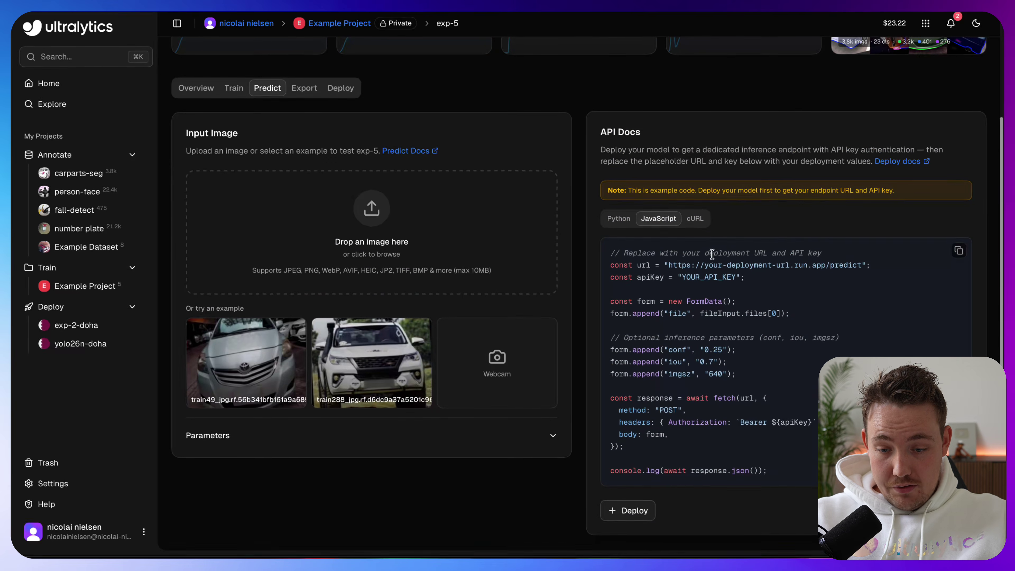
{"action": "left_click", "coordinate": [697, 221]}
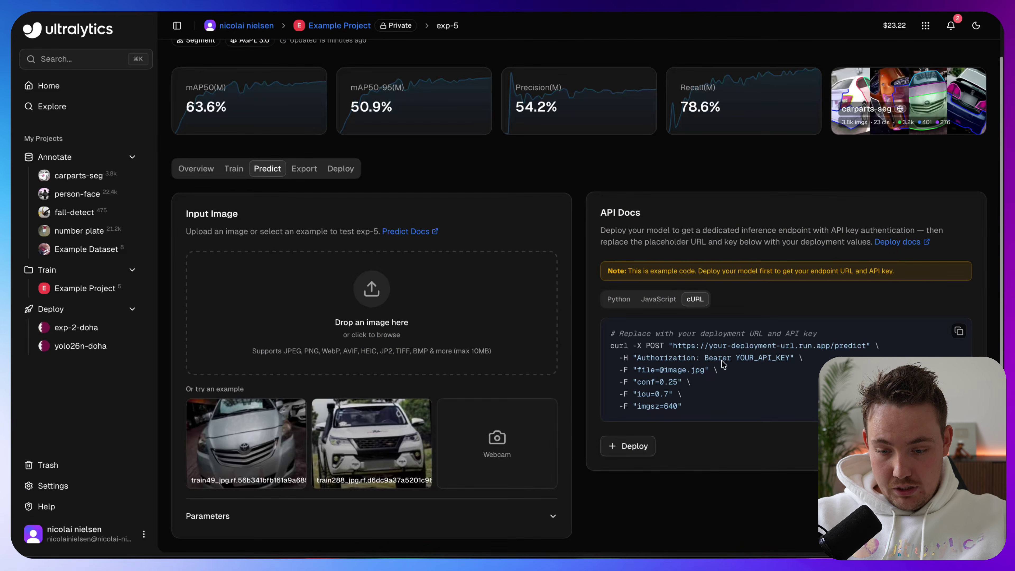
- Run exp-5 predictions on both example car images and review the detections, timings and JSON response
{"action": "left_click", "coordinate": [258, 440]}
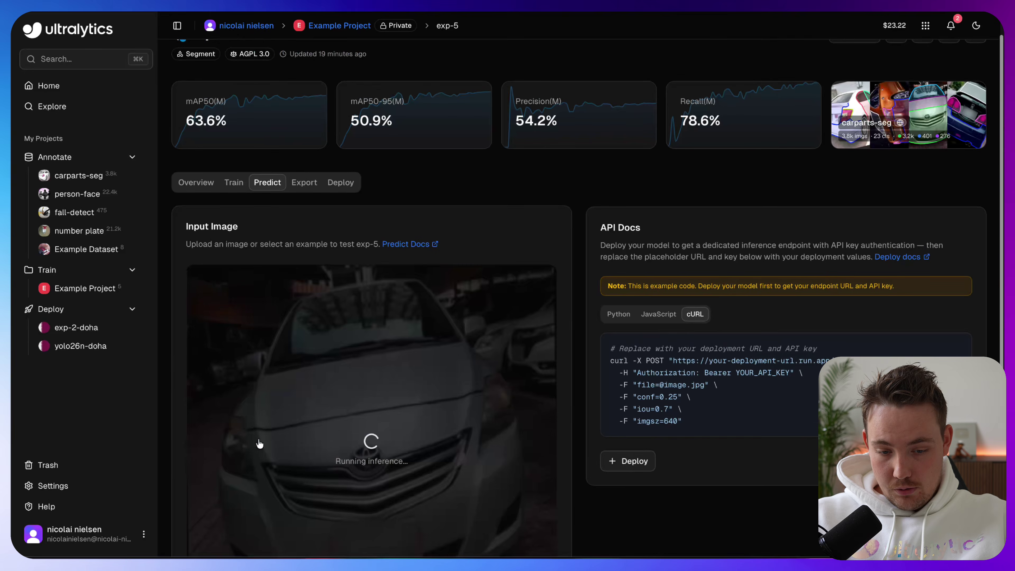
{"action": "scroll", "coordinate": [464, 413], "scroll_direction": "down", "scroll_amount": 5}
{"action": "left_click", "coordinate": [372, 500]}
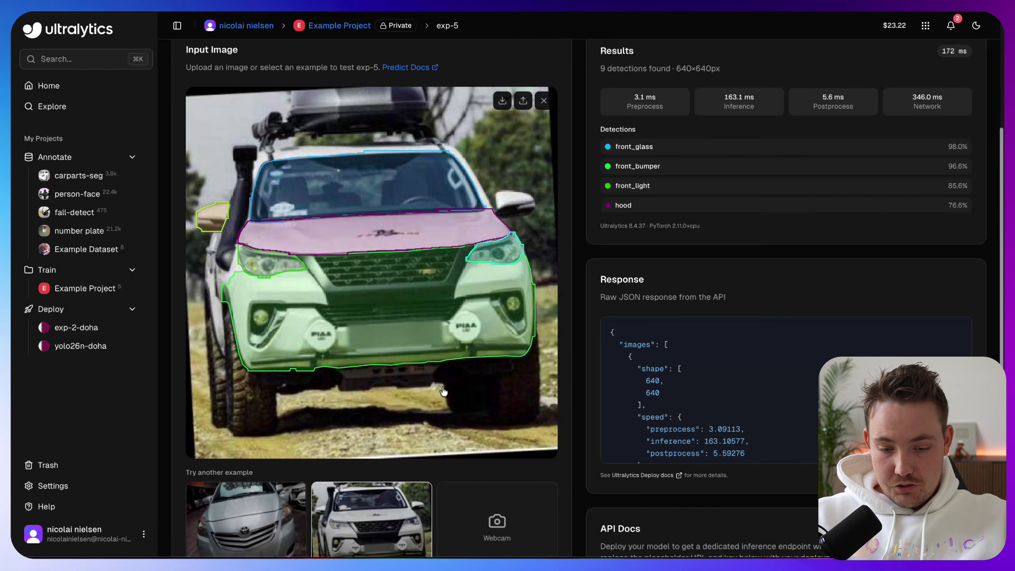
{"action": "scroll", "coordinate": [443, 391], "scroll_direction": "down", "scroll_amount": 3}
{"action": "scroll", "coordinate": [476, 288], "scroll_direction": "up", "scroll_amount": 5}
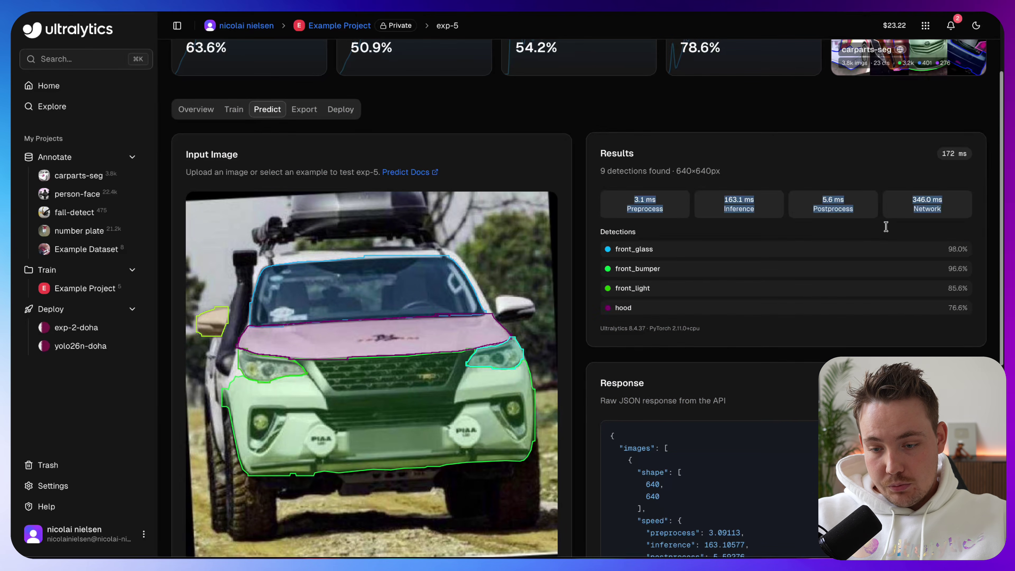
{"action": "scroll", "coordinate": [883, 216], "scroll_direction": "up", "scroll_amount": 3}
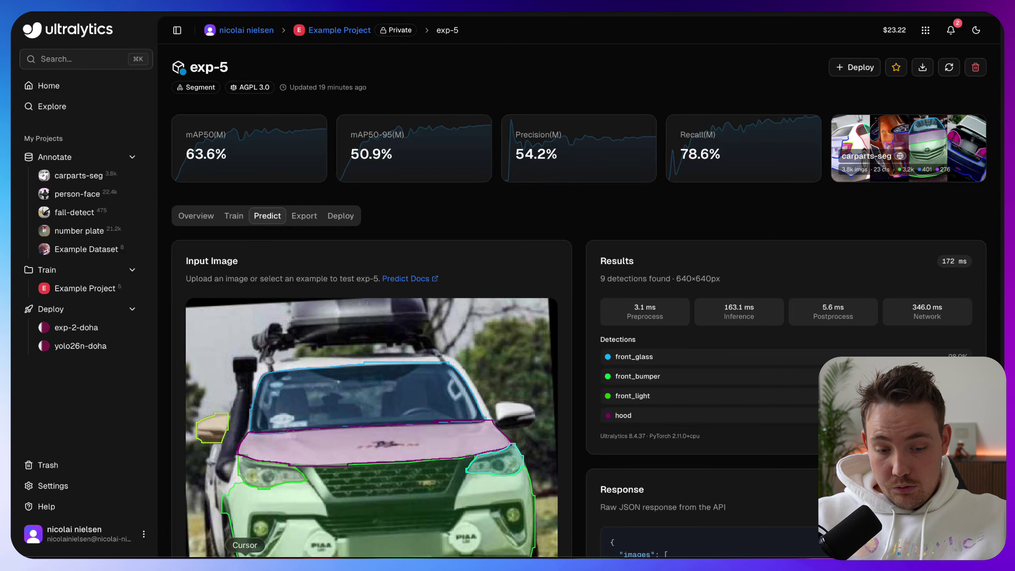
- Switch to Cursor and create a Python file named inf.py in the car-parts folder
{"action": "left_click", "coordinate": [242, 564]}
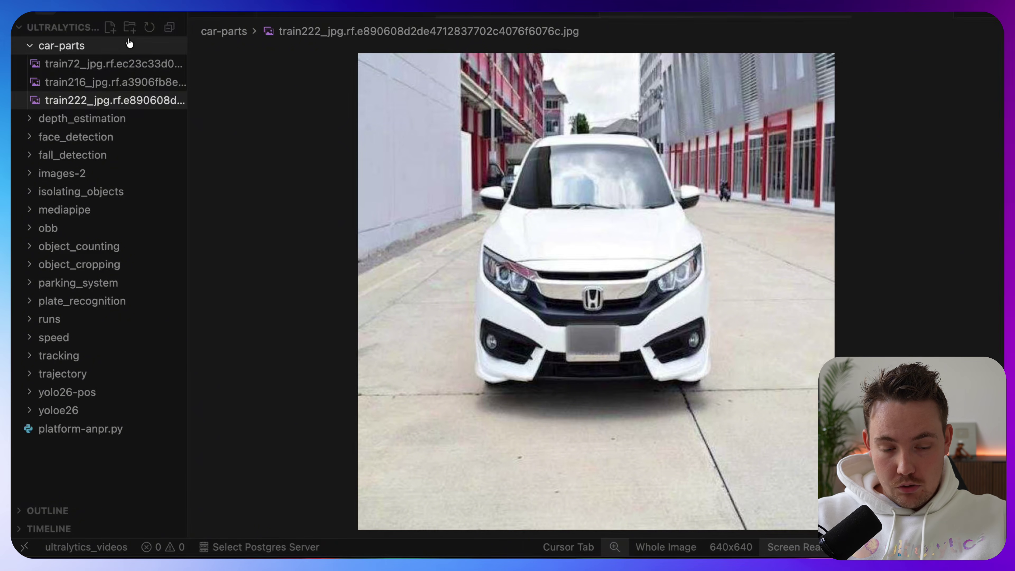
{"action": "left_click", "coordinate": [110, 27]}
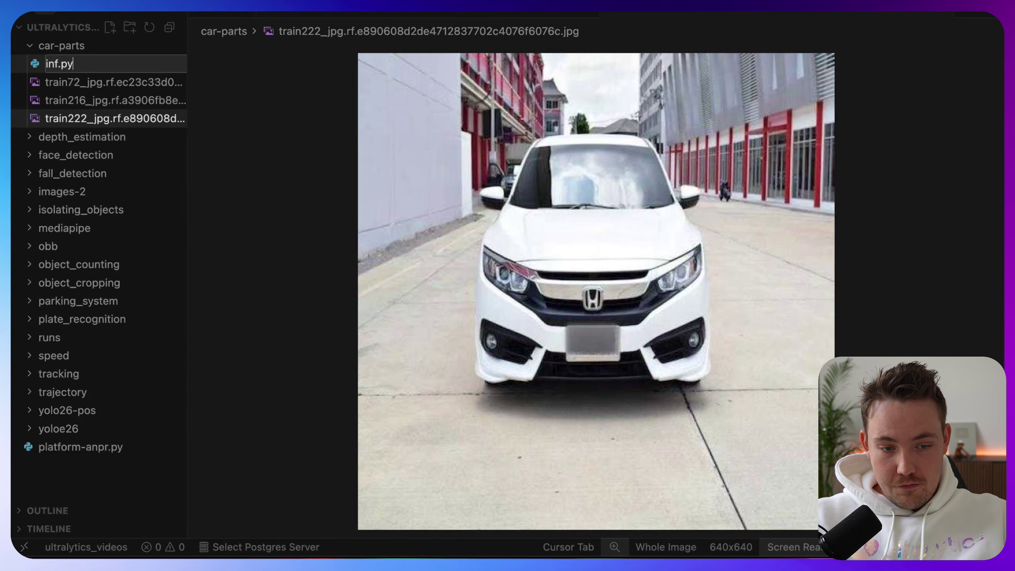
{"action": "key", "text": "Return"}
- Switch to the Ultralytics documentation in the browser and open the Predict mode page
{"action": "left_click", "coordinate": [70, 556]}
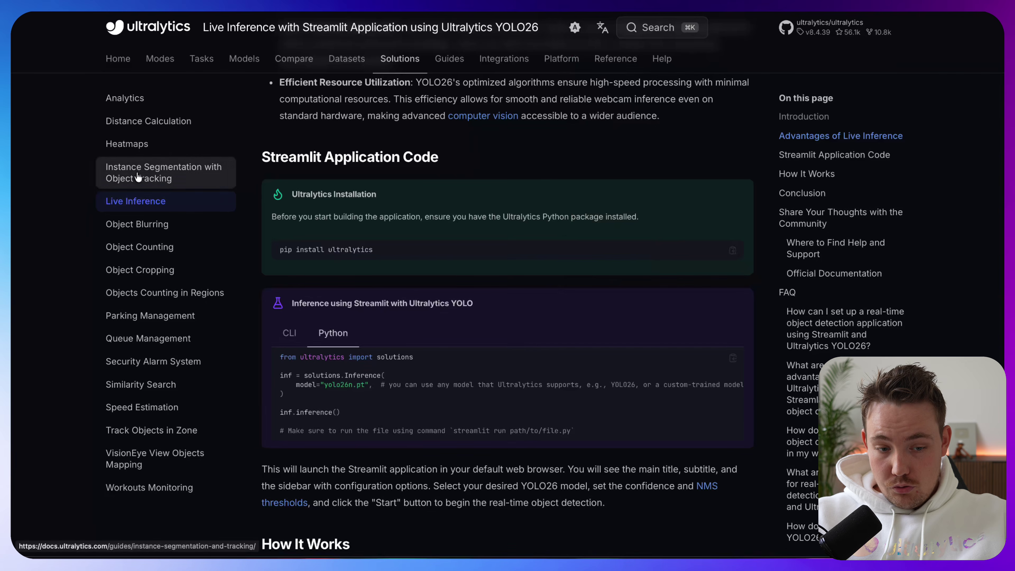
{"action": "scroll", "coordinate": [310, 204], "scroll_direction": "up", "scroll_amount": 8}
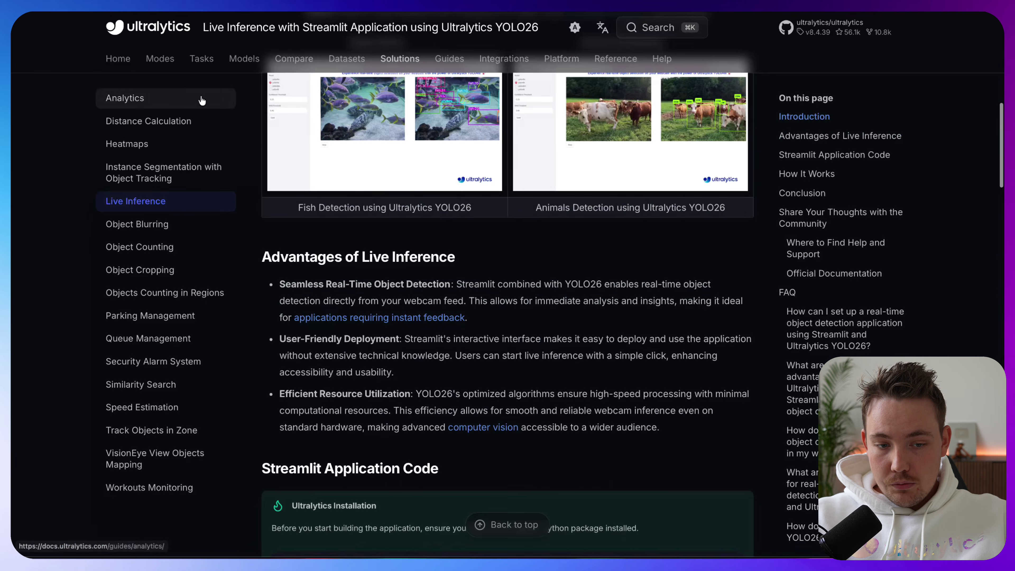
{"action": "left_click", "coordinate": [118, 59]}
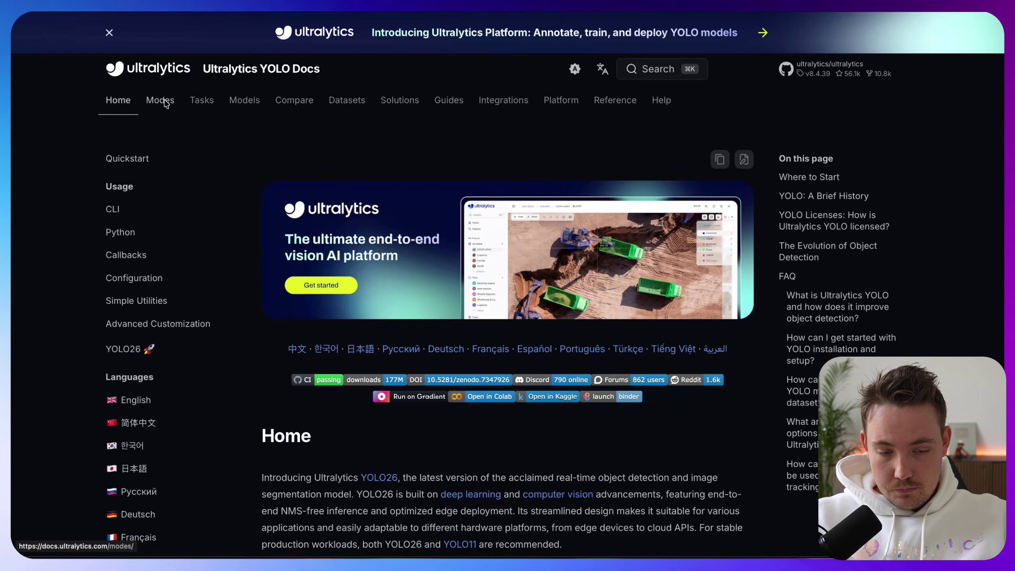
{"action": "left_click", "coordinate": [163, 102]}
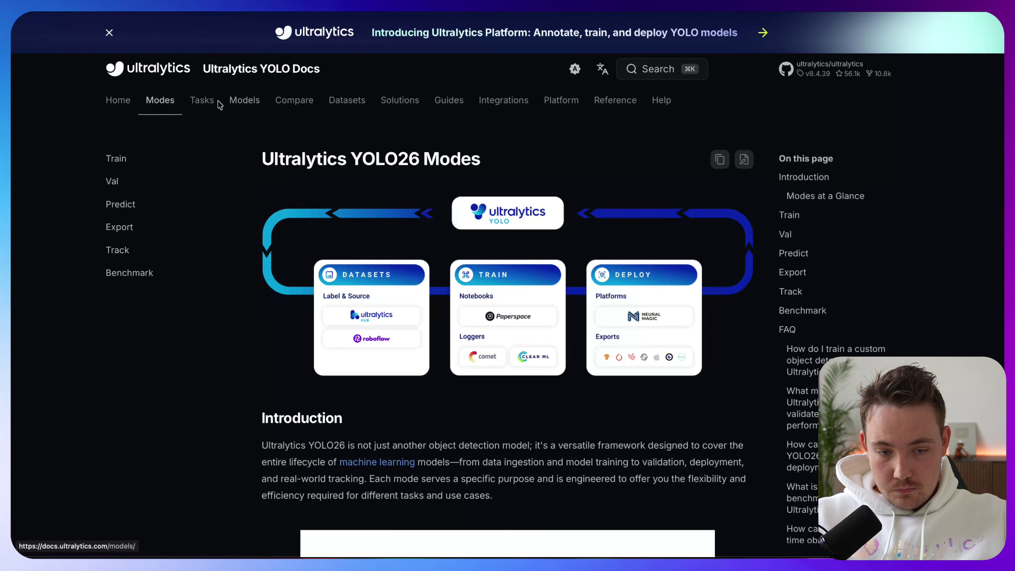
{"action": "left_click", "coordinate": [152, 204]}
- Copy the Python example from the Inference Arguments section and paste it into inf.py in Cursor
{"action": "scroll", "coordinate": [415, 384], "scroll_direction": "down", "scroll_amount": 9}
{"action": "scroll", "coordinate": [415, 383], "scroll_direction": "down", "scroll_amount": 15}
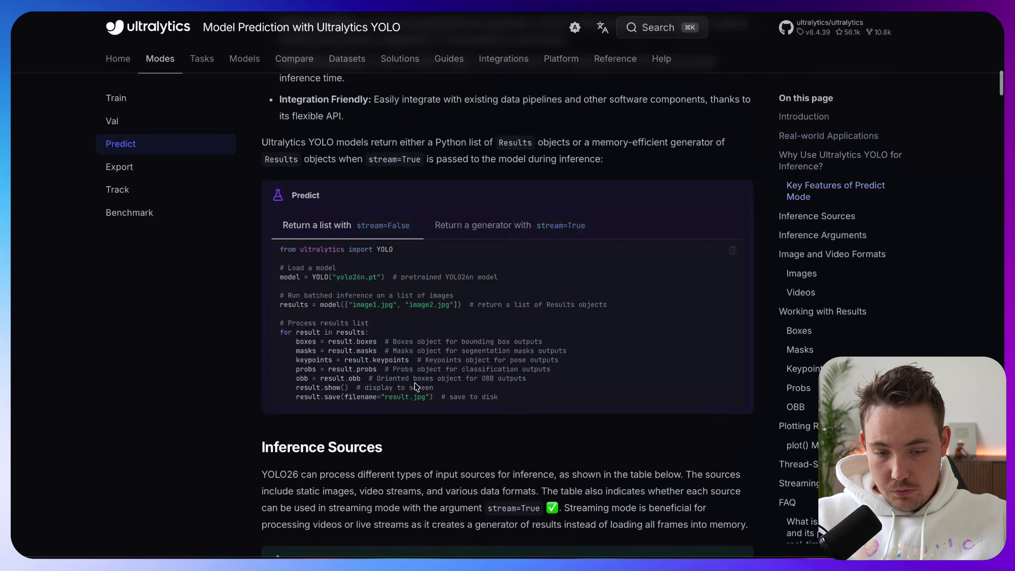
{"action": "scroll", "coordinate": [423, 200], "scroll_direction": "down", "scroll_amount": 15}
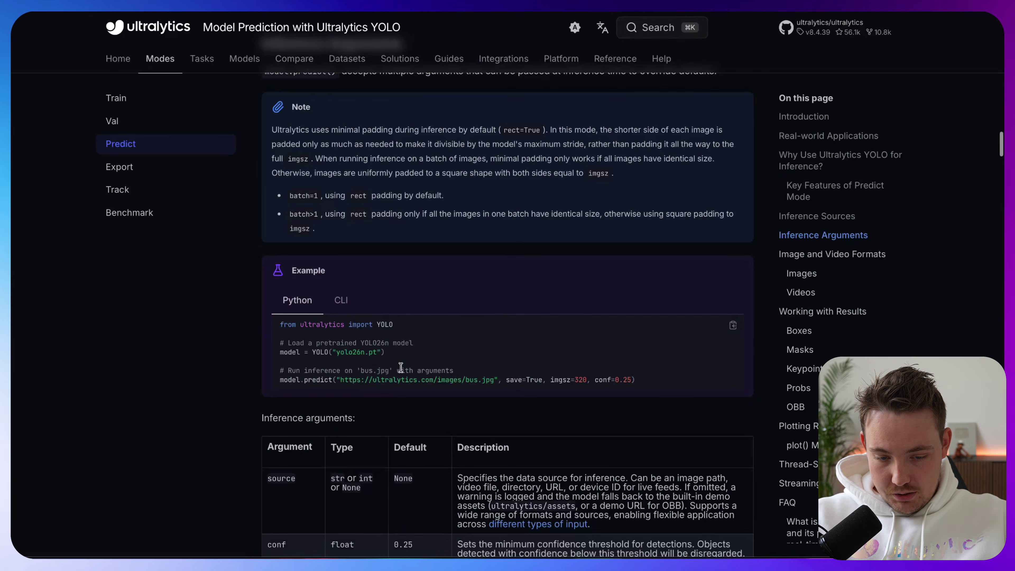
{"action": "left_click_drag", "start_coordinate": [295, 379], "coordinate": [653, 371]}
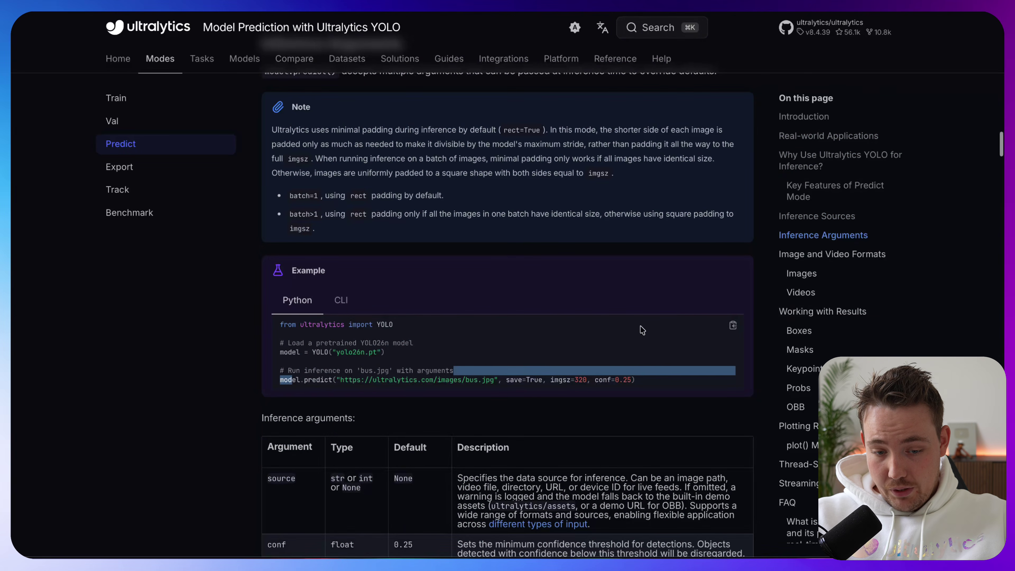
{"action": "left_click", "coordinate": [733, 325]}
{"action": "key", "text": "super+Tab"}
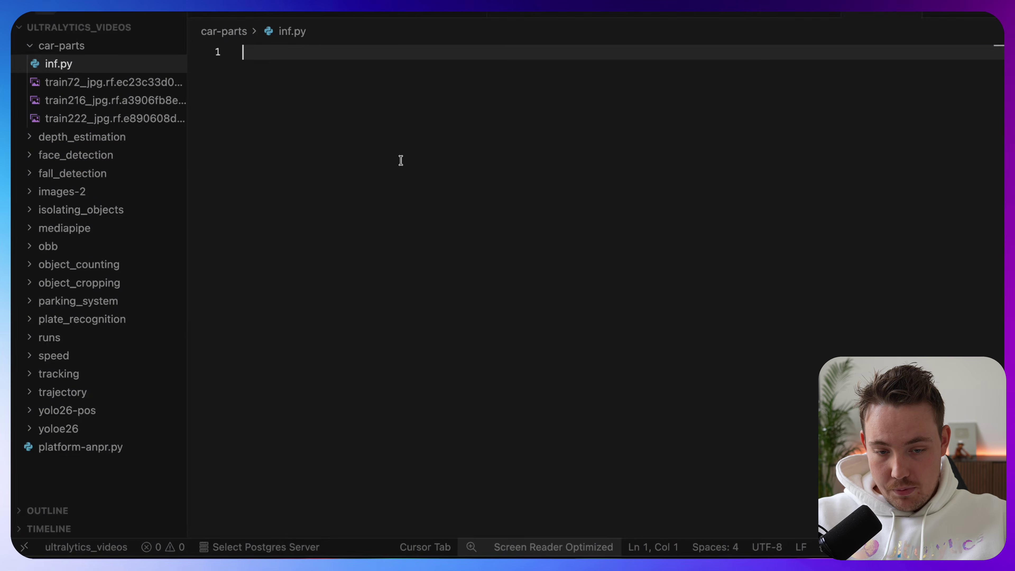
{"action": "key", "text": "super+v"}
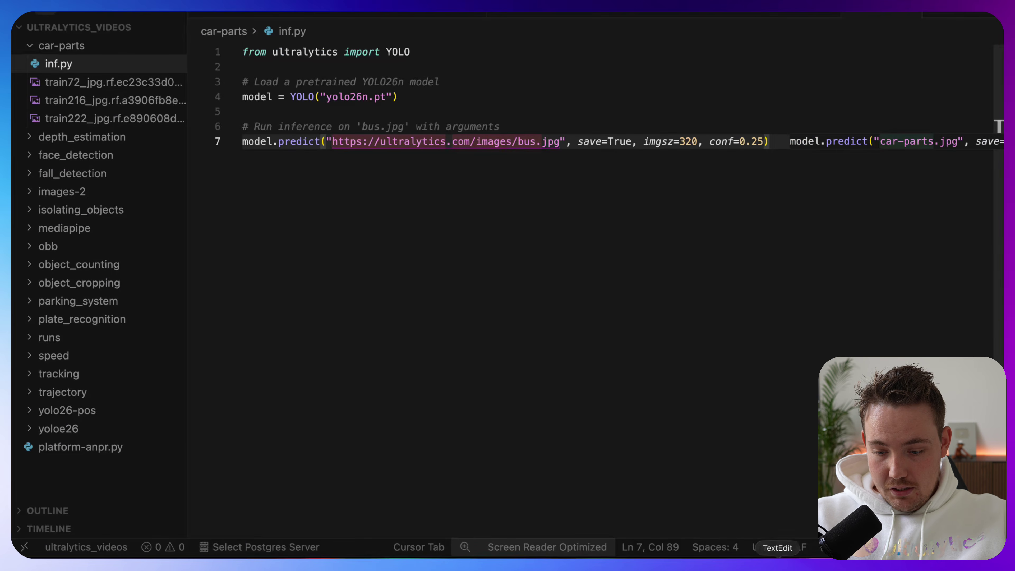
- Add the downloaded exp-5.pt to the car-parts folder and make inf.py load "exp-5.pt" as its model
{"action": "left_click", "coordinate": [67, 65]}
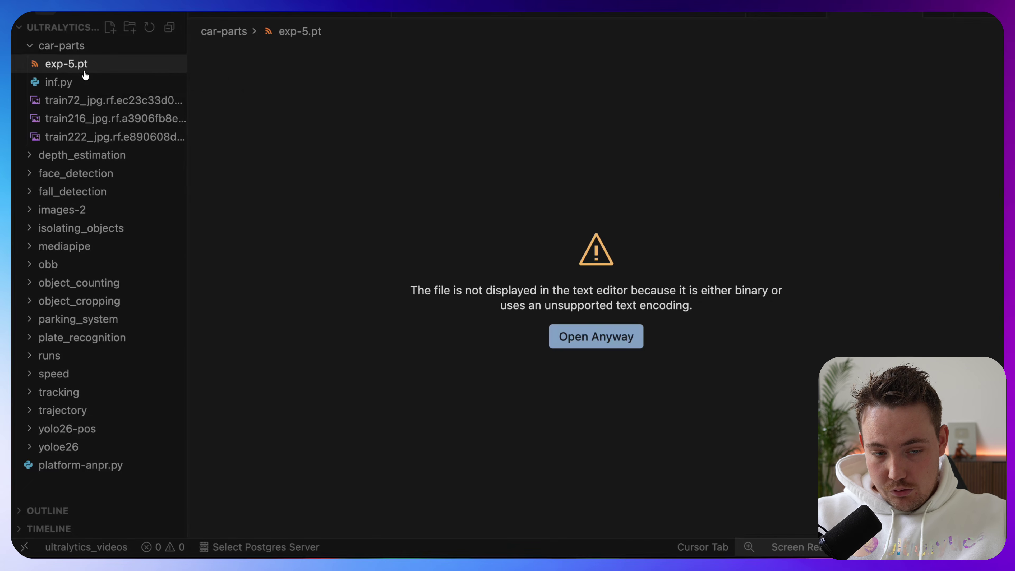
{"action": "left_click", "coordinate": [90, 84]}
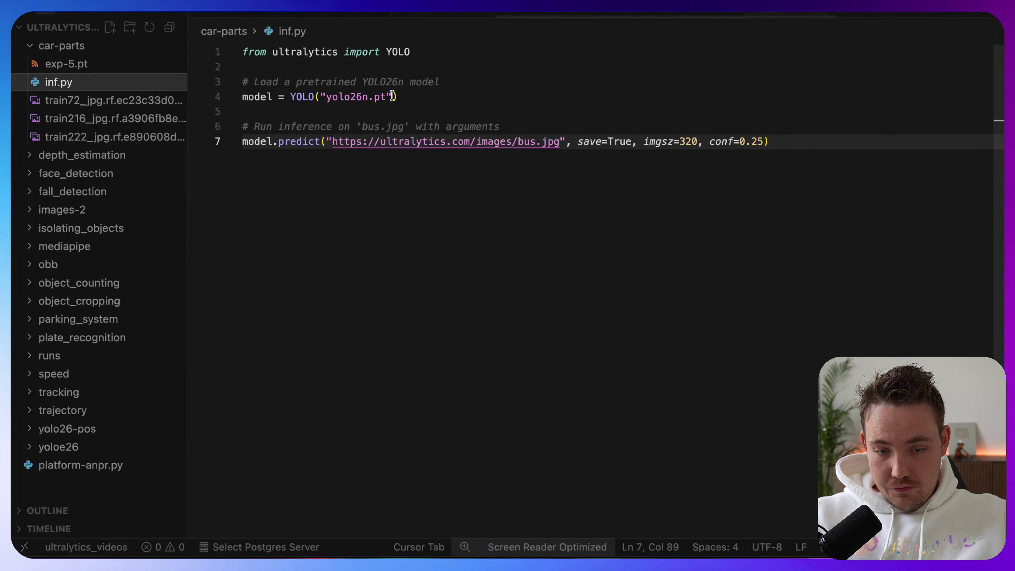
{"action": "double_click", "coordinate": [367, 97]}
{"action": "type", "text": "exp"}
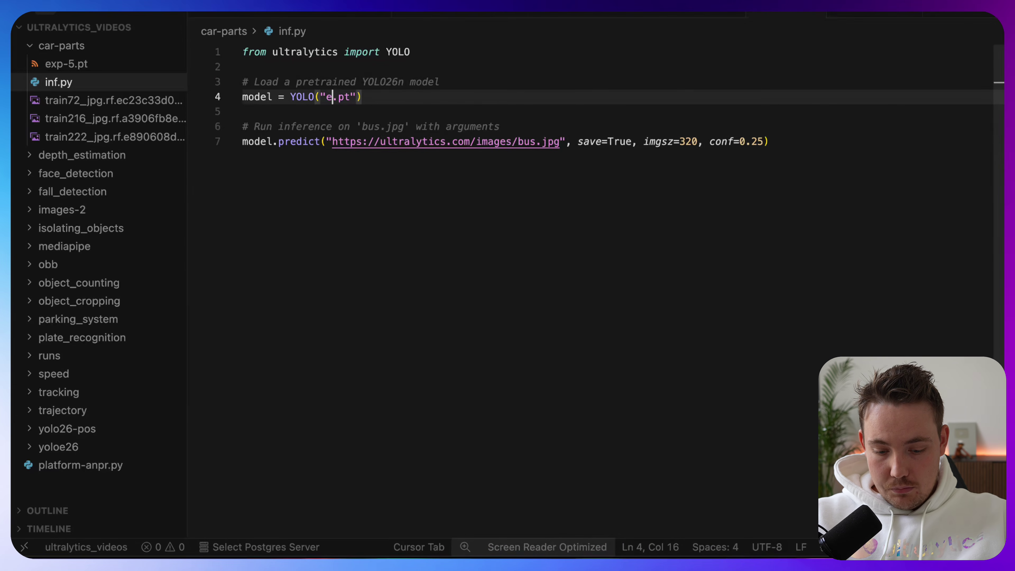
{"action": "type", "text": "-5"}
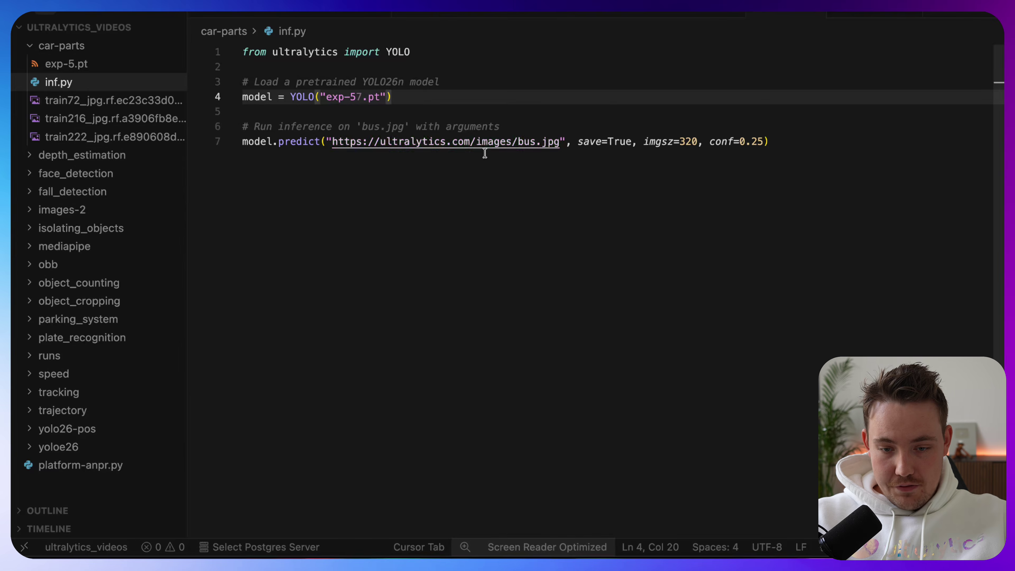
- Replace the bus.jpg URL in the predict call with the relative path of the train72 image in car-parts
{"action": "right_click", "coordinate": [115, 101]}
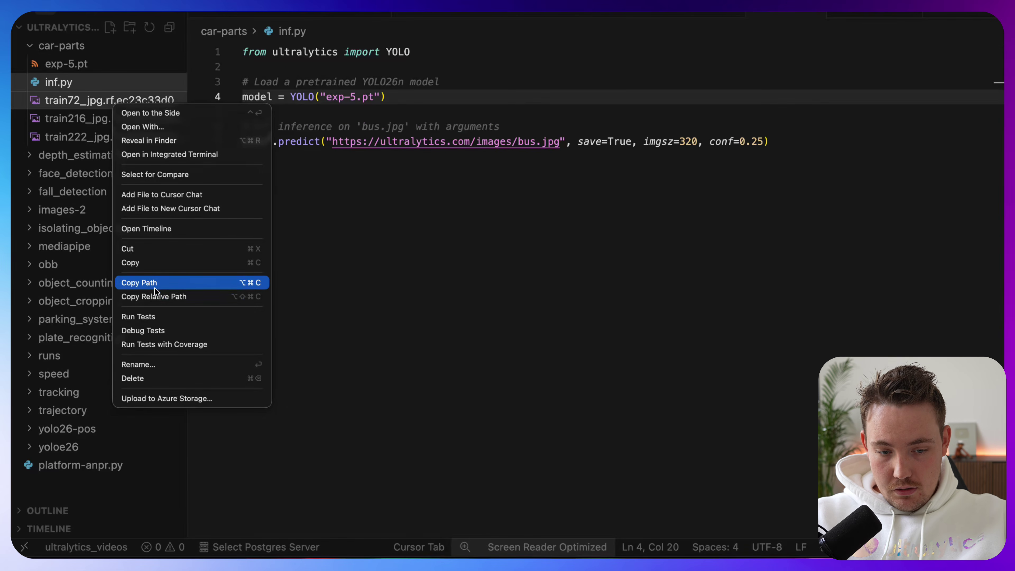
{"action": "left_click", "coordinate": [156, 296]}
{"action": "left_click_drag", "start_coordinate": [559, 141], "coordinate": [332, 140]}
{"action": "key", "text": "super+v"}
{"action": "key", "text": "End"}
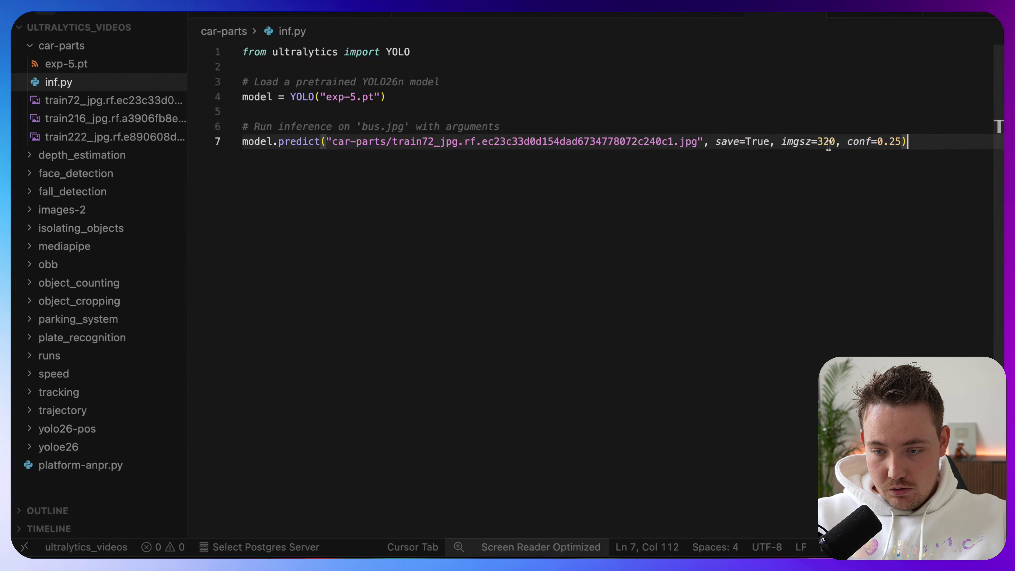
- Remove the imgsz=320 argument from the predict call, keeping save=True and conf=0.25
{"action": "left_click_drag", "start_coordinate": [834, 141], "coordinate": [781, 141]}
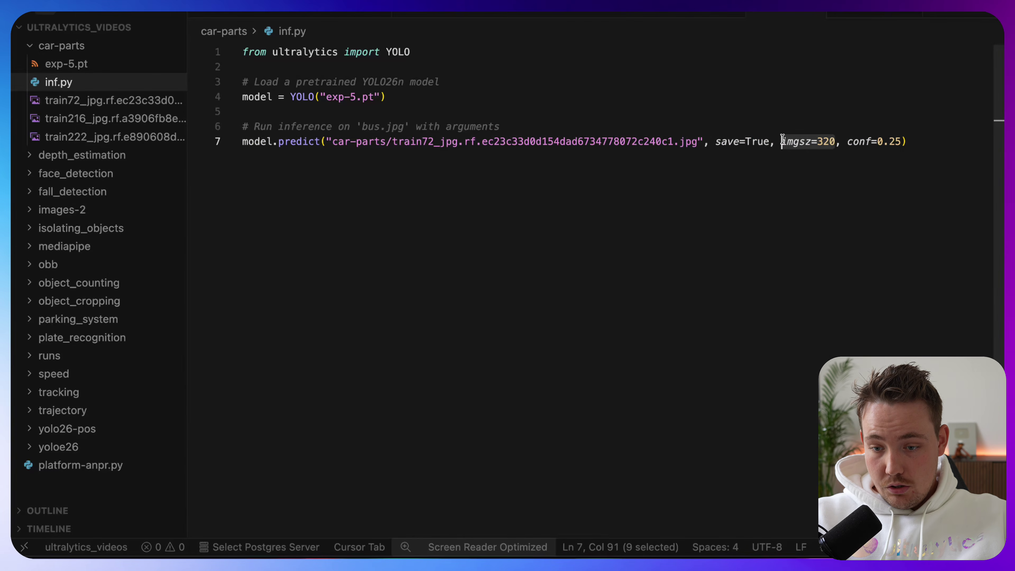
{"action": "key", "text": "BackSpace"}
{"action": "key", "text": "BackSpace"}
{"action": "key", "text": "BackSpace"}
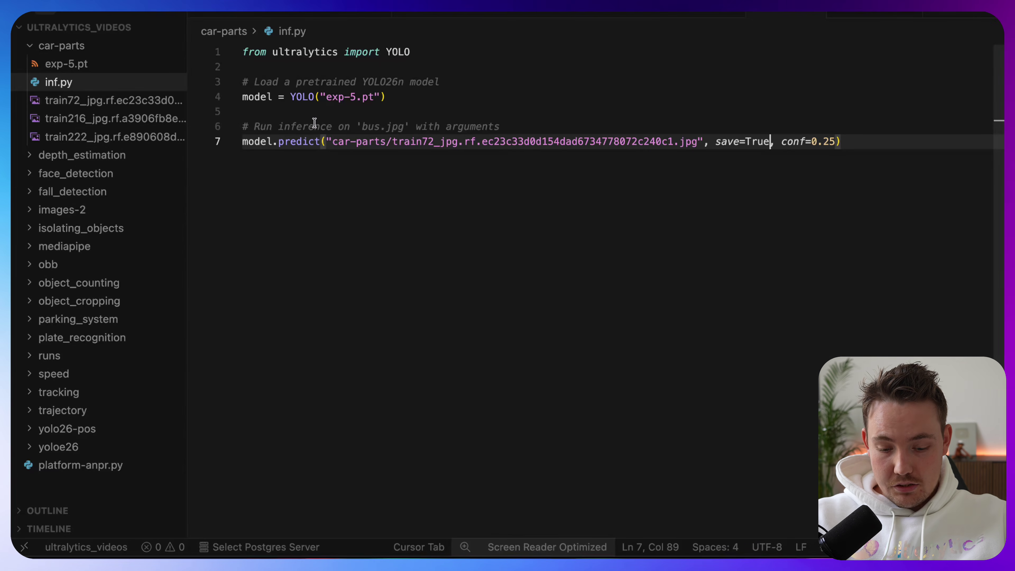
- Hide the file explorer, open a terminal in the car-parts folder, and list its files
{"action": "key", "text": "super+b"}
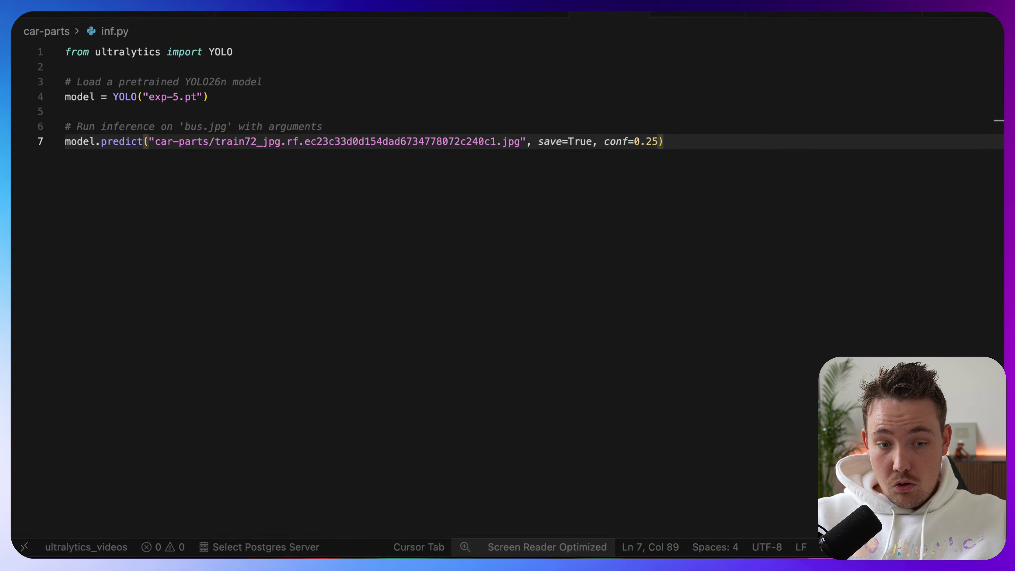
{"action": "left_click", "coordinate": [279, 29]}
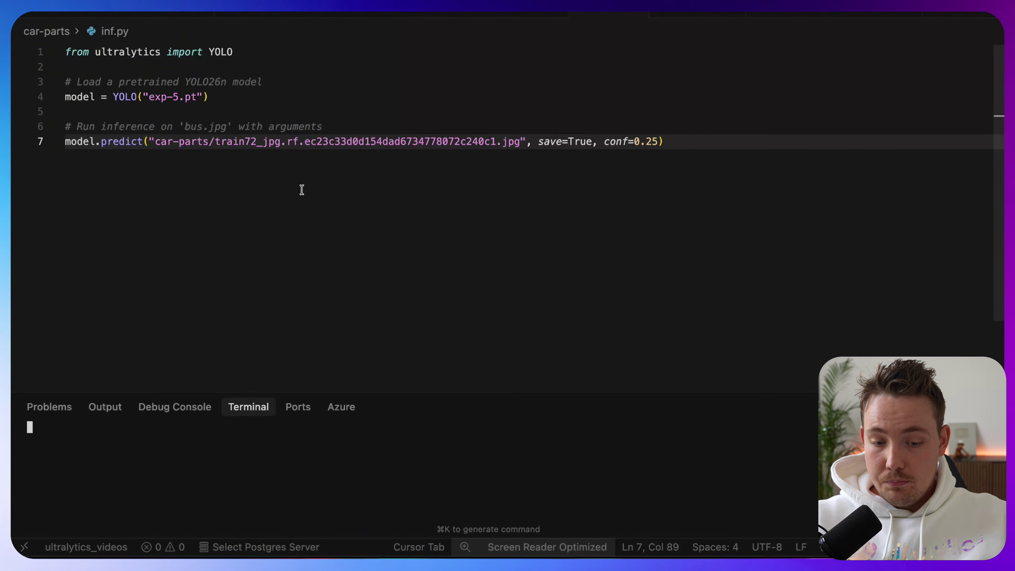
{"action": "type", "text": "c"}
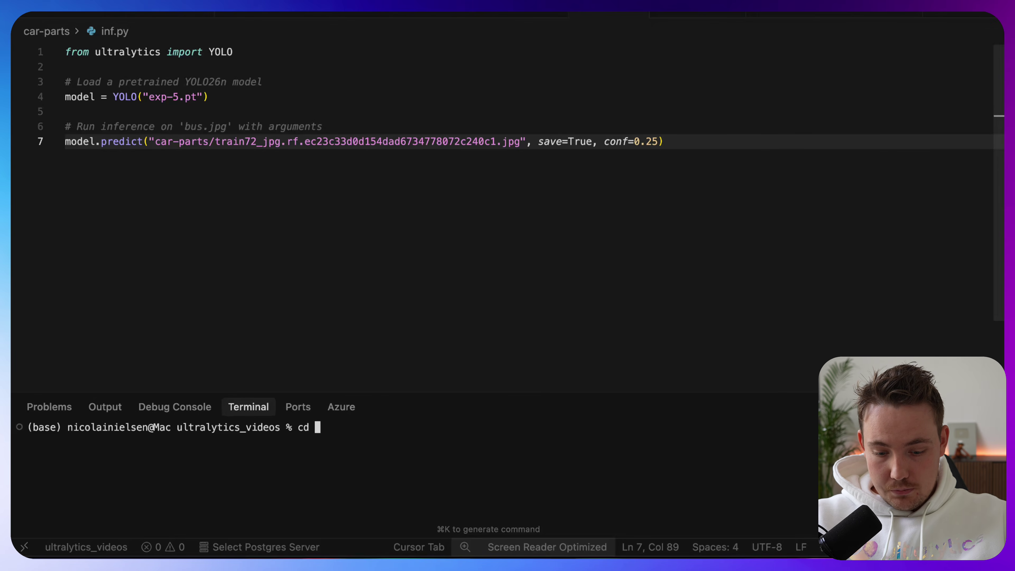
{"action": "type", "text": "d ca"}
{"action": "key", "text": "Tab"}
{"action": "key", "text": "Return"}
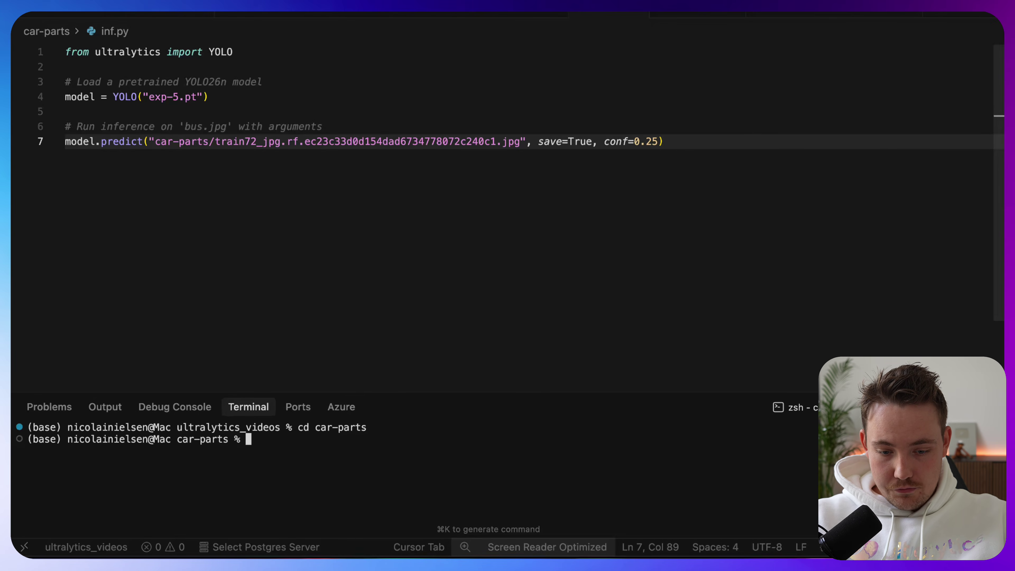
{"action": "type", "text": "ls"}
{"action": "key", "text": "Return"}
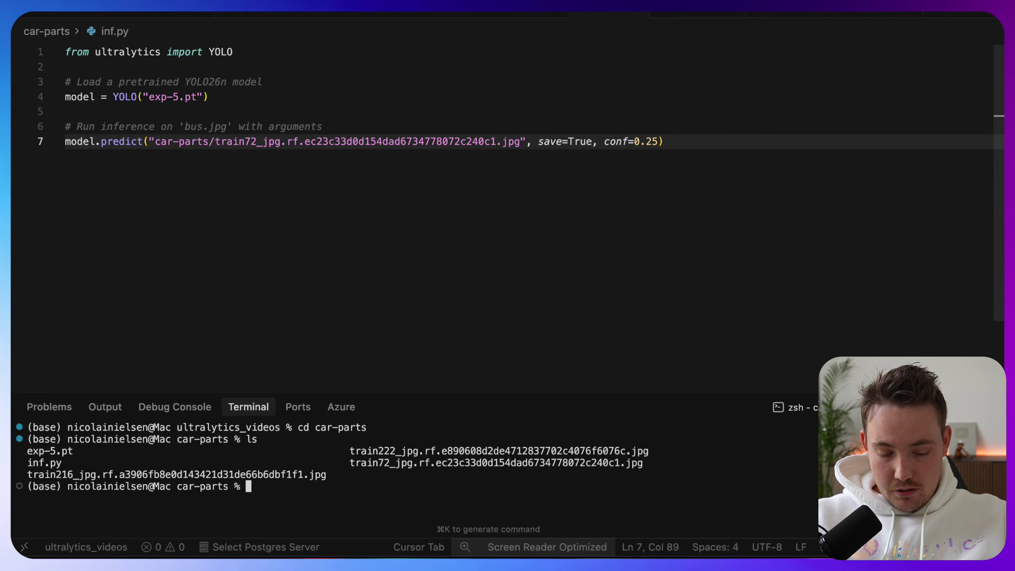
- Run the inference script with python inf.py in the terminal
{"action": "type", "text": "pytjon"}
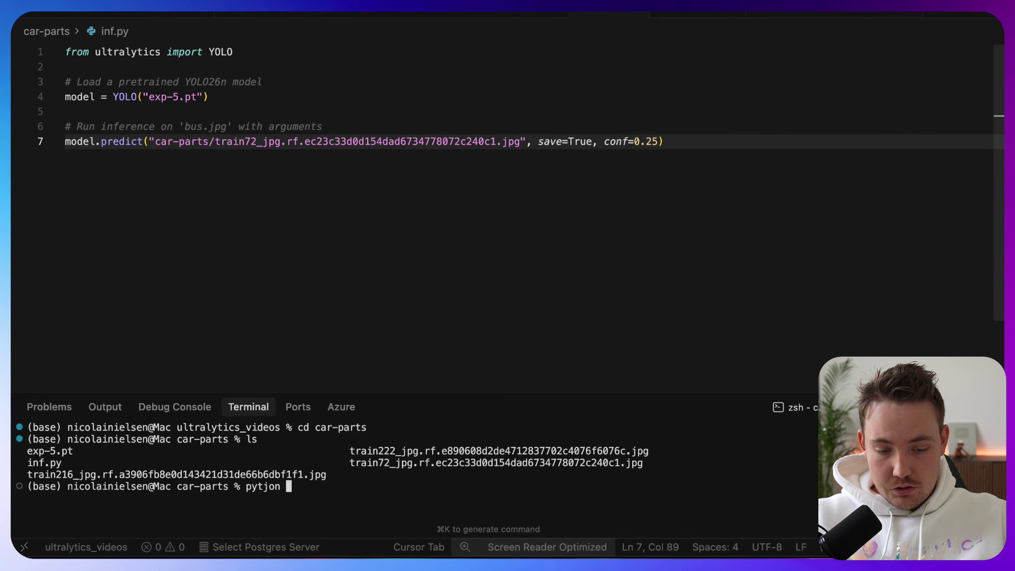
{"action": "key", "text": "BackSpace"}
{"action": "key", "text": "BackSpace"}
{"action": "key", "text": "BackSpace"}
{"action": "key", "text": "BackSpace"}
{"action": "type", "text": "hon "}
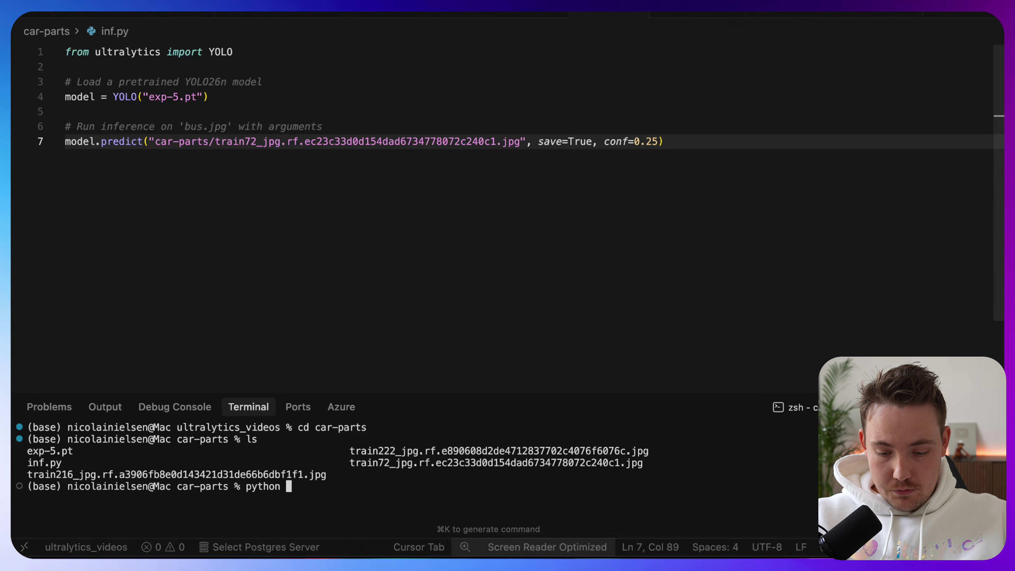
{"action": "type", "text": "inf.py"}
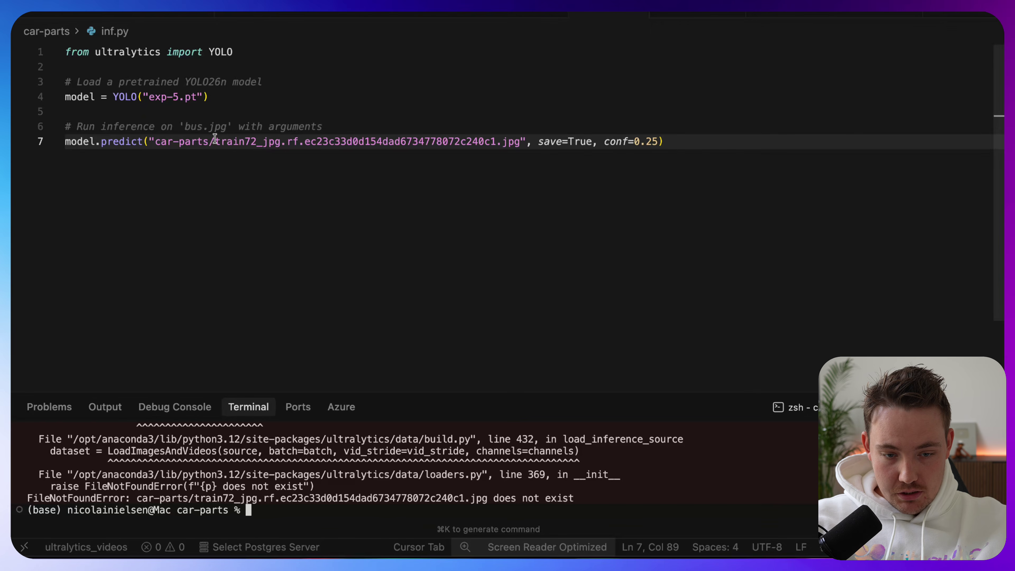
- Delete the car-parts/ prefix from the image path in inf.py and run the script again
{"action": "left_click_drag", "start_coordinate": [215, 141], "coordinate": [155, 141]}
{"action": "key", "text": "BackSpace"}
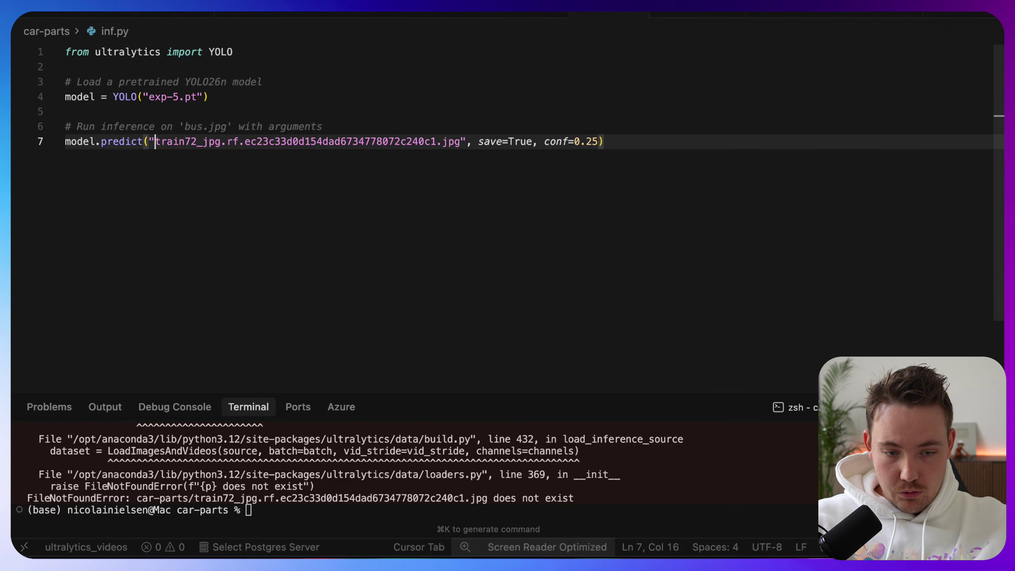
{"action": "left_click", "coordinate": [406, 455]}
{"action": "key", "text": "Up"}
{"action": "key", "text": "Return"}
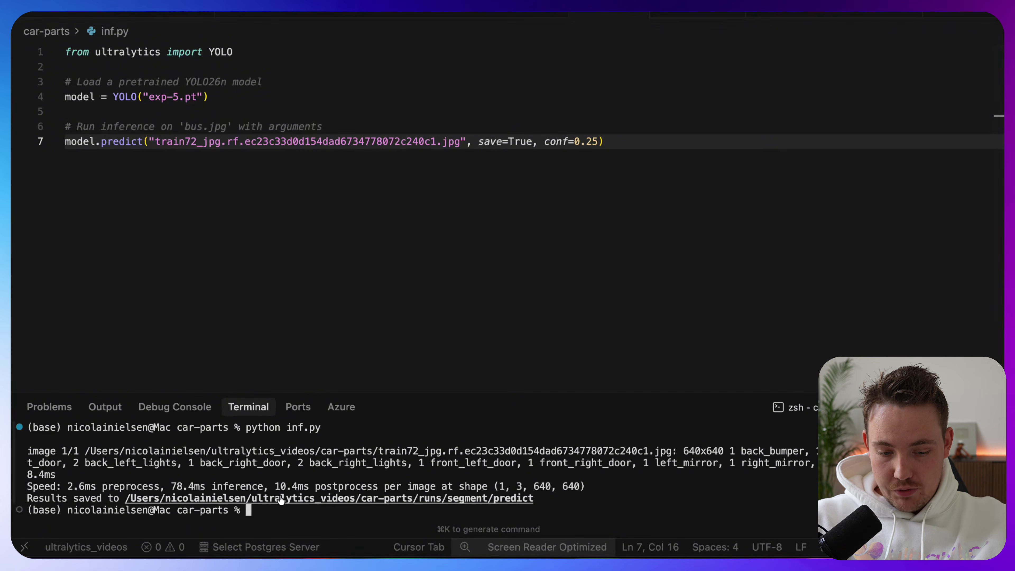
- Open the saved train72 prediction image in runs/segment/predict and examine its segmentation masks and labels up close
{"action": "left_click", "coordinate": [304, 498], "text": "super"}
{"action": "left_click", "coordinate": [90, 85]}
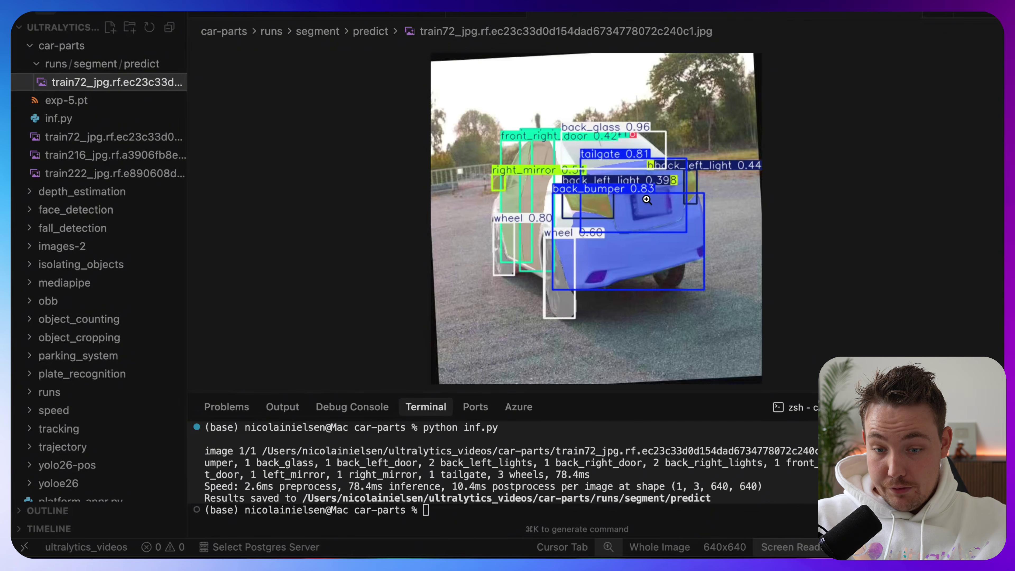
{"action": "scroll", "coordinate": [603, 194], "scroll_direction": "up", "scroll_amount": 5}
{"action": "scroll", "coordinate": [600, 193], "scroll_direction": "down", "scroll_amount": 4}
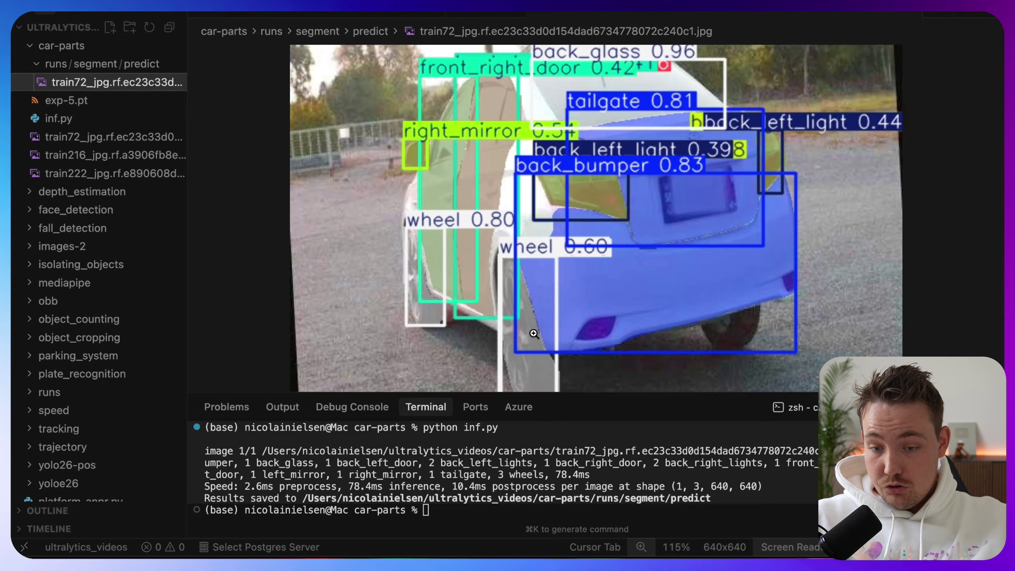
{"action": "scroll", "coordinate": [707, 292], "scroll_direction": "up", "scroll_amount": 1}
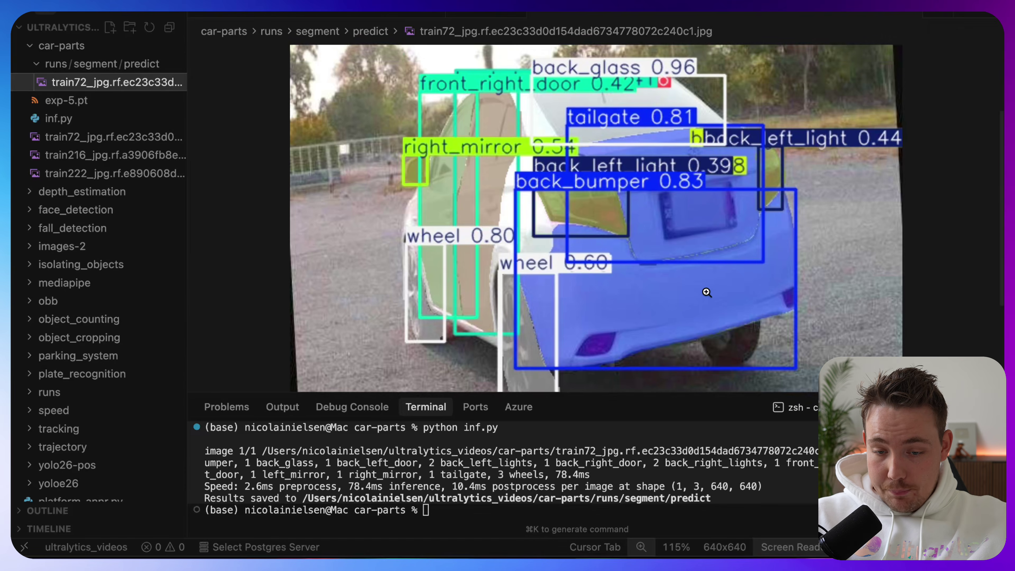
{"action": "scroll", "coordinate": [771, 144], "scroll_direction": "up", "scroll_amount": 1}
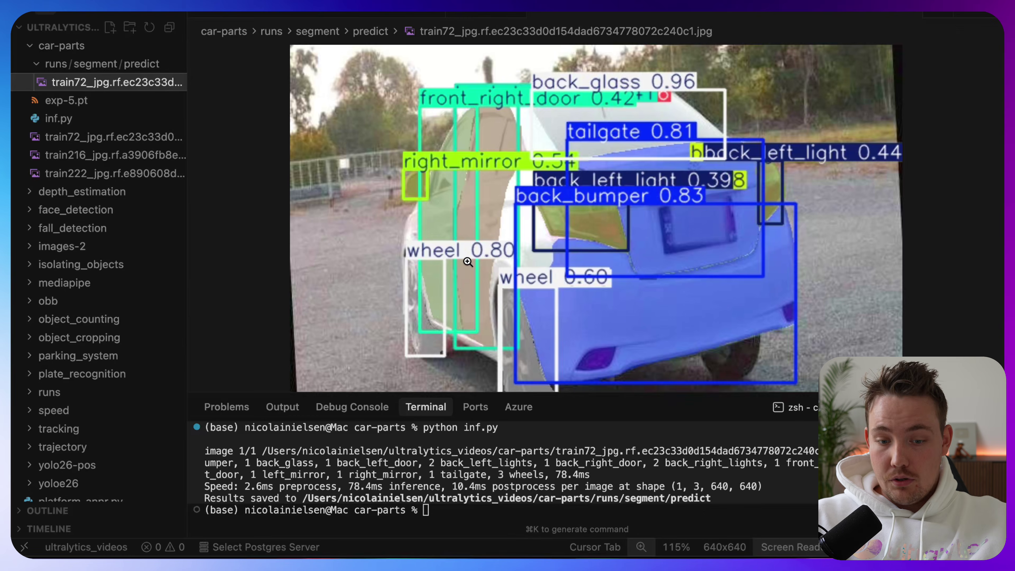
{"action": "scroll", "coordinate": [611, 288], "scroll_direction": "up", "scroll_amount": 1}
{"action": "scroll", "coordinate": [611, 289], "scroll_direction": "down", "scroll_amount": 1}
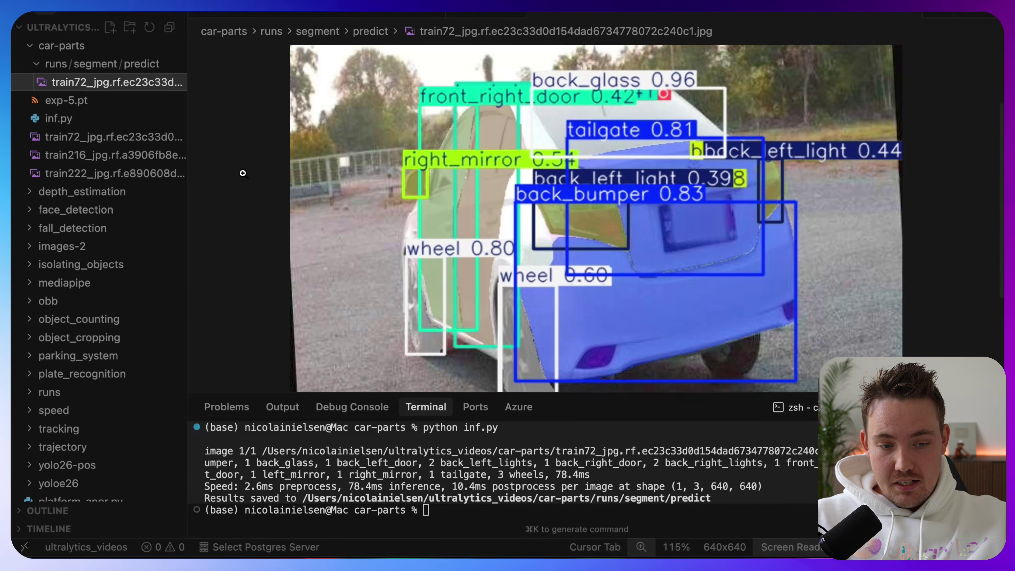